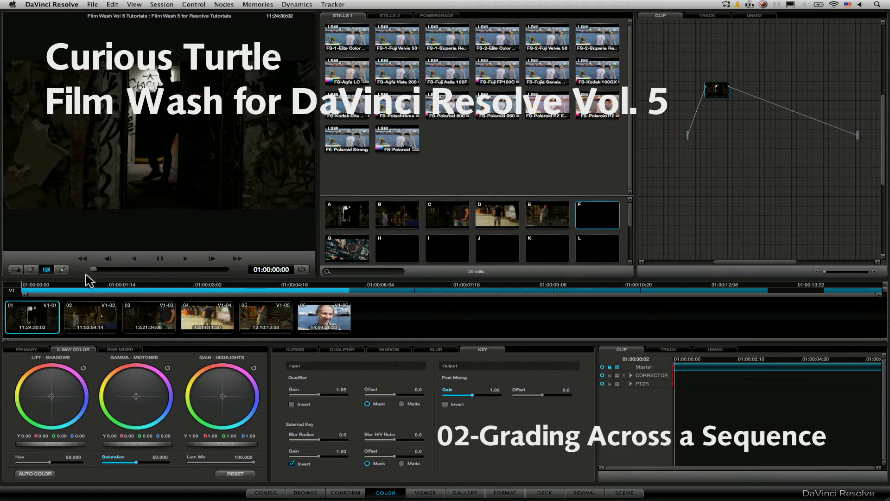
# Scrub through clip 01 and play the ungraded six-clip sequence on to clip 05
pyautogui.moveTo(95, 274); pyautogui.dragTo(201, 268)
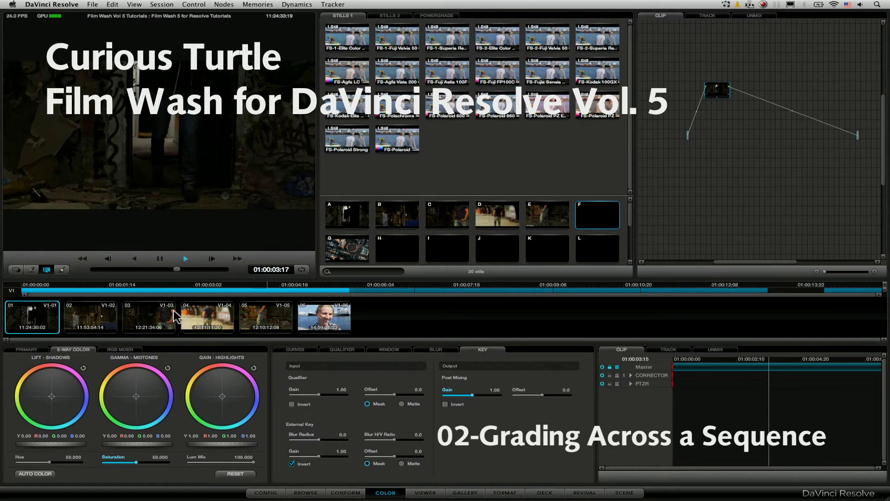
pyautogui.press('space')
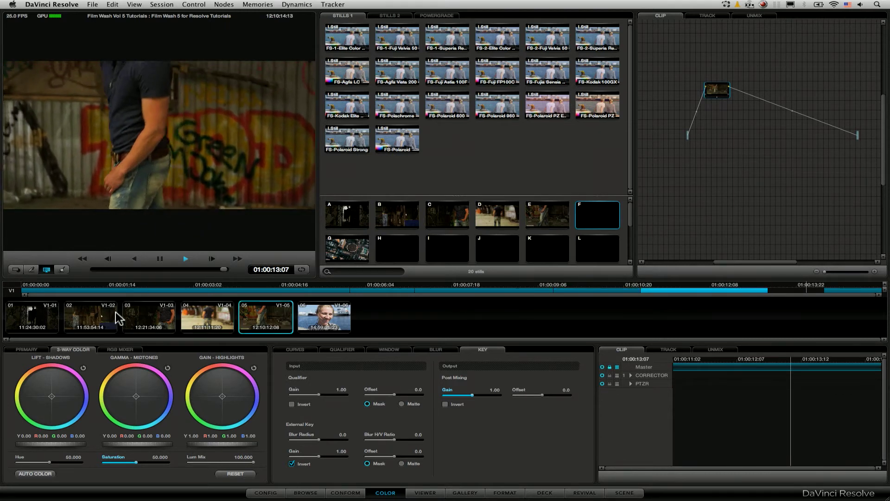
# Stop playback, check a frame of clip 05, then play clip 01 from the sequence start
pyautogui.click(159, 259)
pyautogui.click(245, 319)
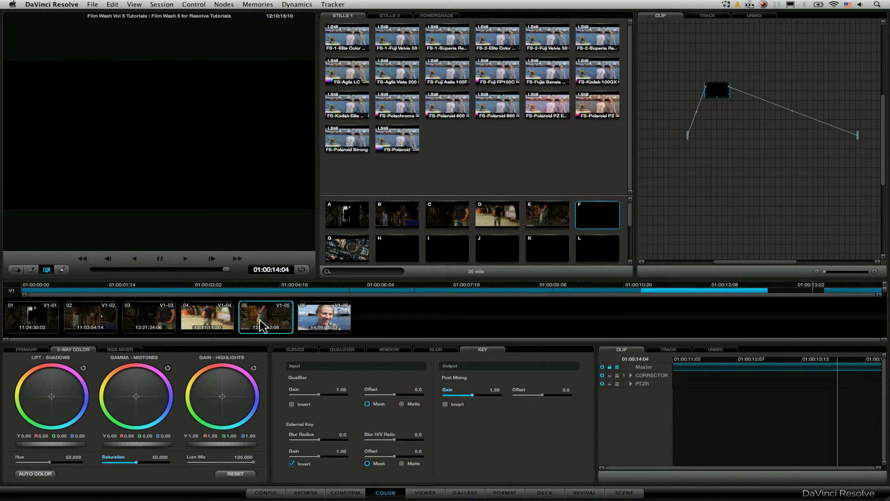
pyautogui.moveTo(185, 269); pyautogui.dragTo(107, 269)
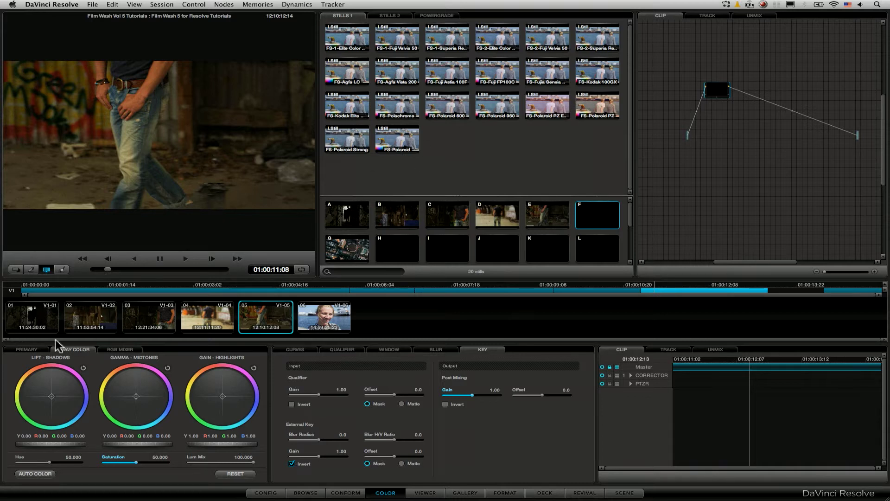
pyautogui.click(43, 318)
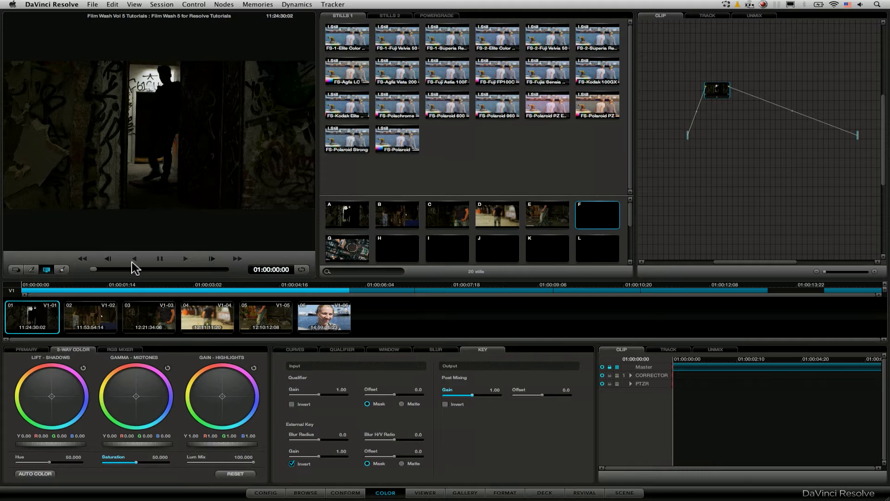
pyautogui.press('space')
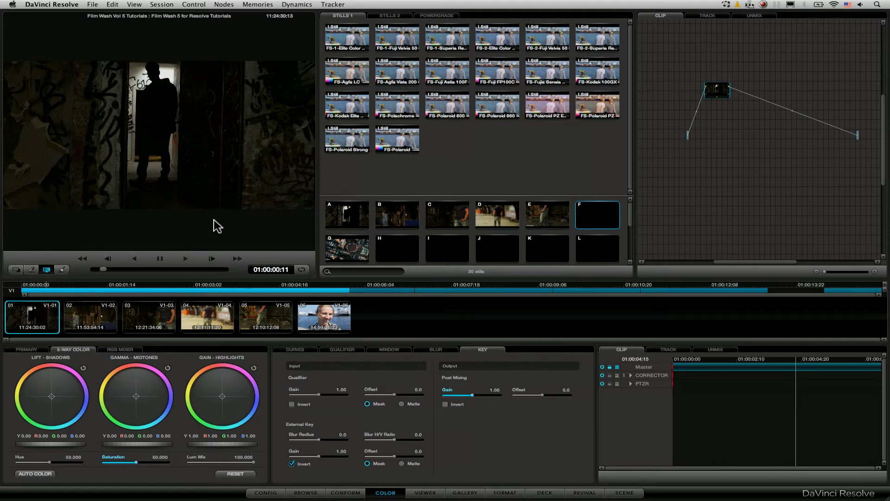
# Step forward through clips 02 to 05, then back through 04 to clip 01
pyautogui.click(99, 313)
pyautogui.click(150, 314)
pyautogui.click(207, 319)
pyautogui.click(264, 321)
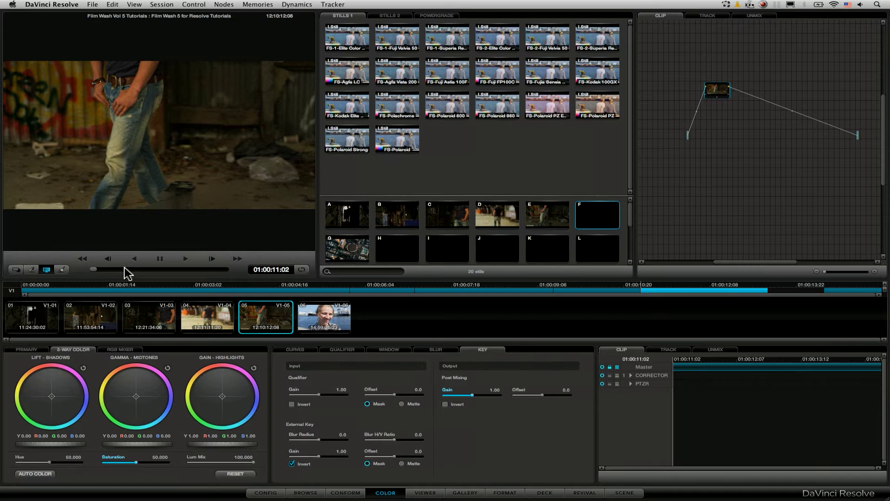
pyautogui.click(186, 325)
pyautogui.click(152, 308)
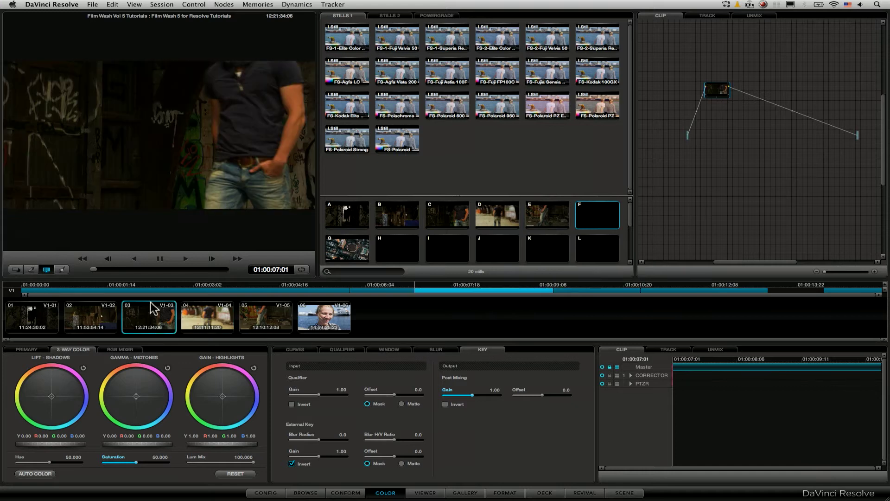
pyautogui.click(106, 308)
pyautogui.click(53, 306)
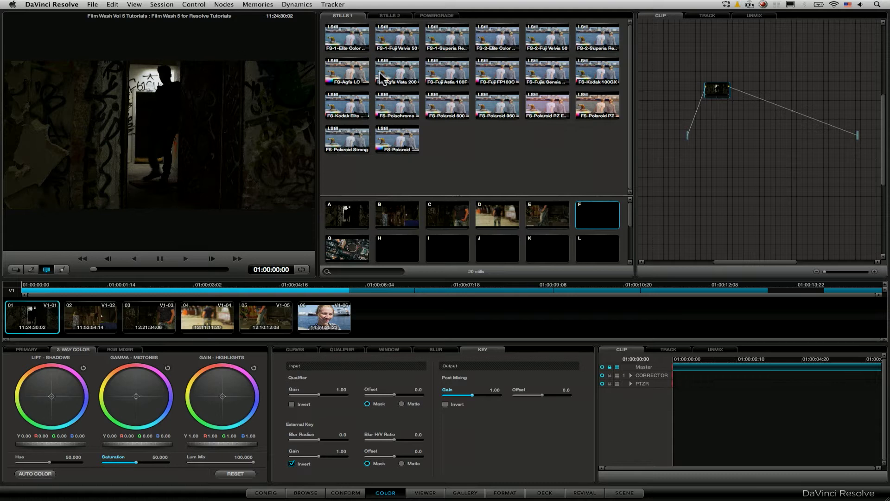
pyautogui.click(353, 41)
pyautogui.click(446, 42)
pyautogui.click(356, 43)
pyautogui.click(389, 15)
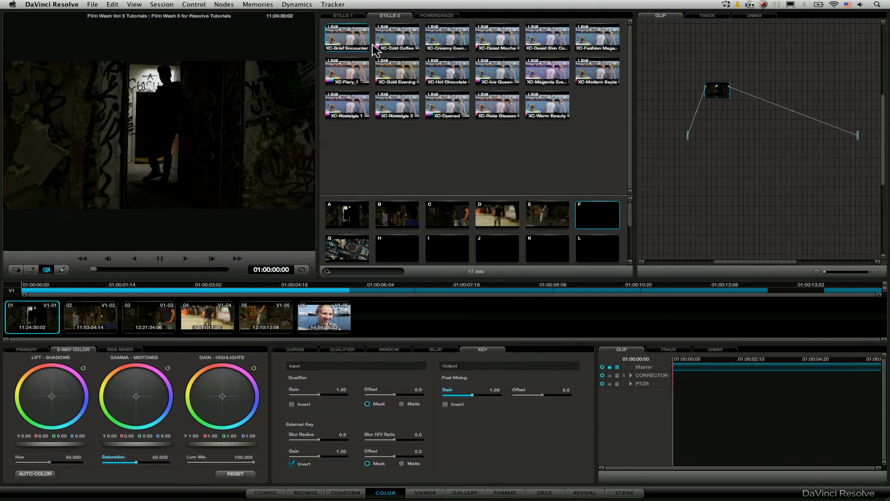
pyautogui.click(448, 15)
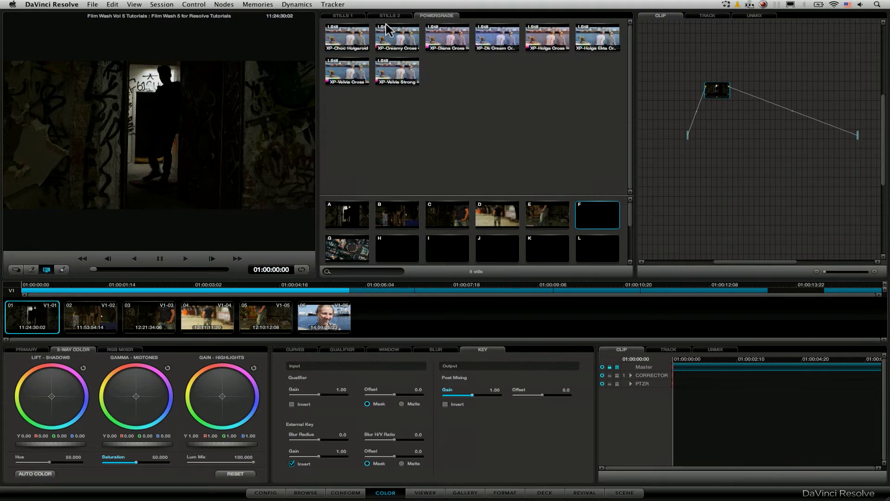
pyautogui.click(344, 16)
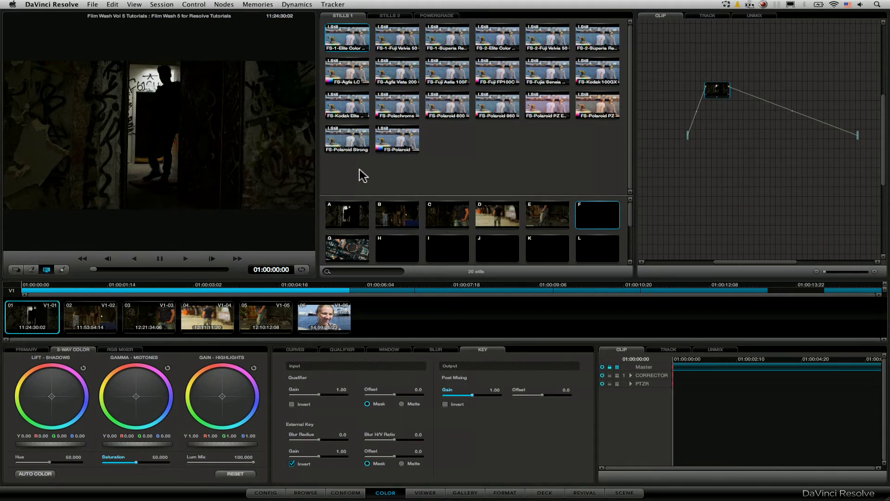
pyautogui.click(150, 320)
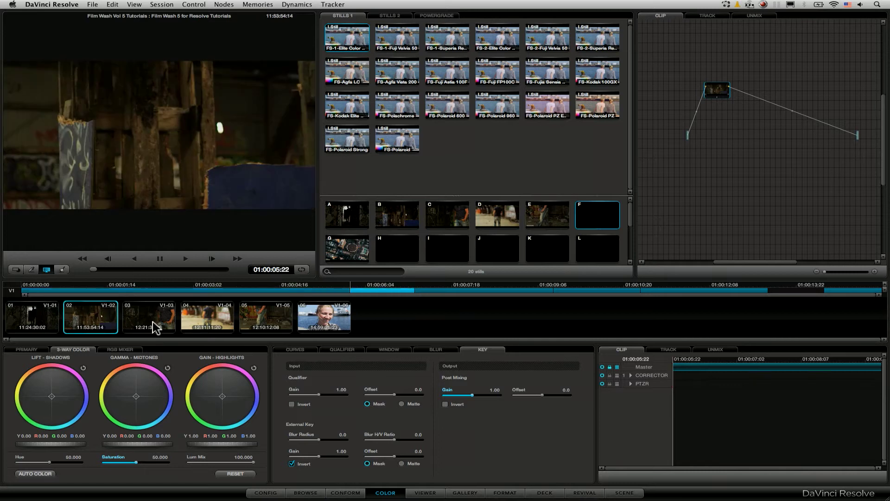
pyautogui.click(206, 321)
pyautogui.click(264, 323)
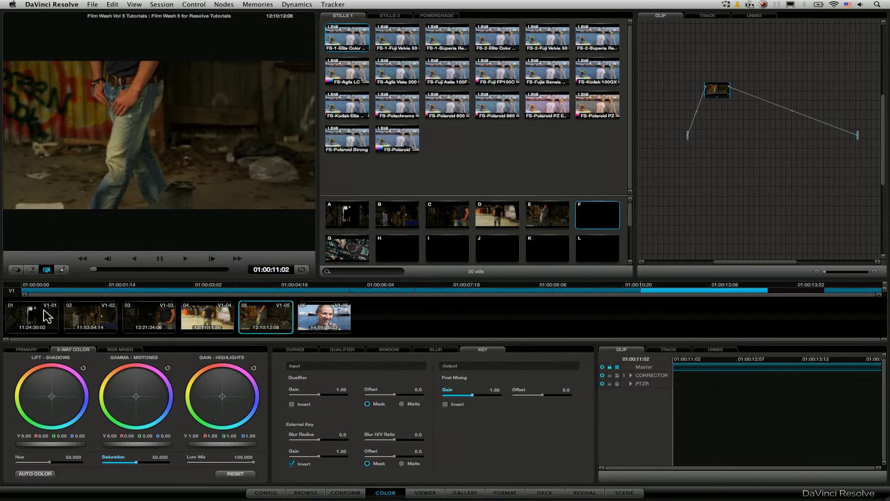
pyautogui.click(46, 318)
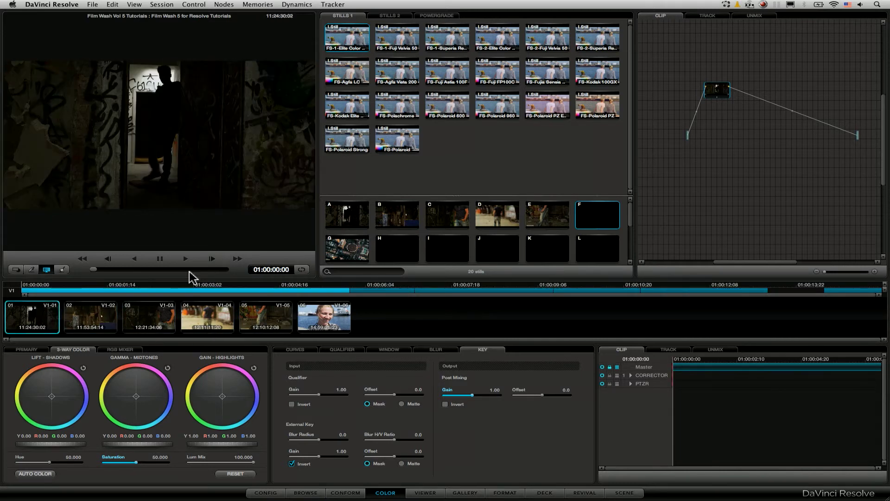
pyautogui.click(92, 310)
pyautogui.press('Up')
pyautogui.click(214, 314)
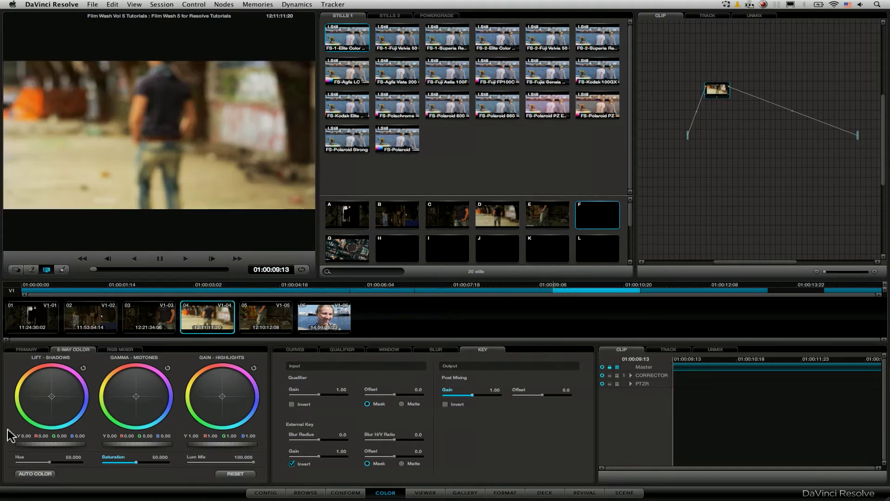
pyautogui.click(89, 308)
pyautogui.click(166, 313)
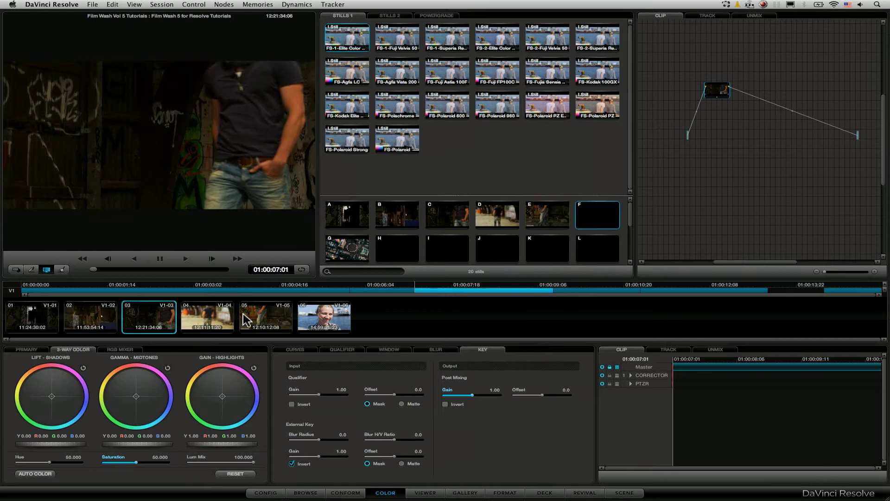
pyautogui.click(263, 315)
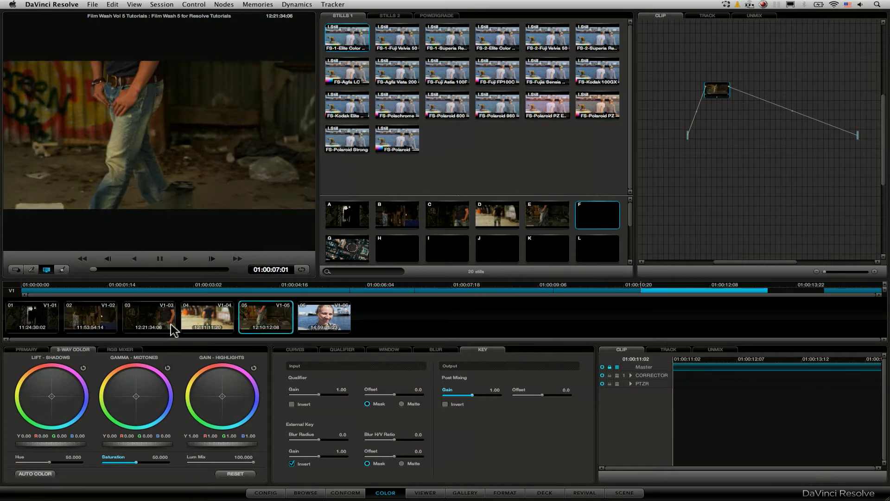
pyautogui.click(42, 316)
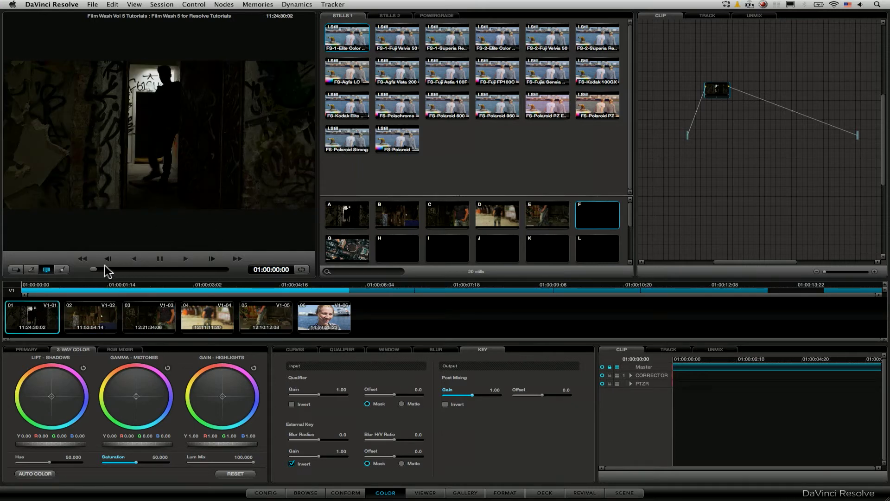
# Raise clip 01's gamma to 0.02 and open the Parade scope
pyautogui.moveTo(141, 270); pyautogui.dragTo(226, 269)
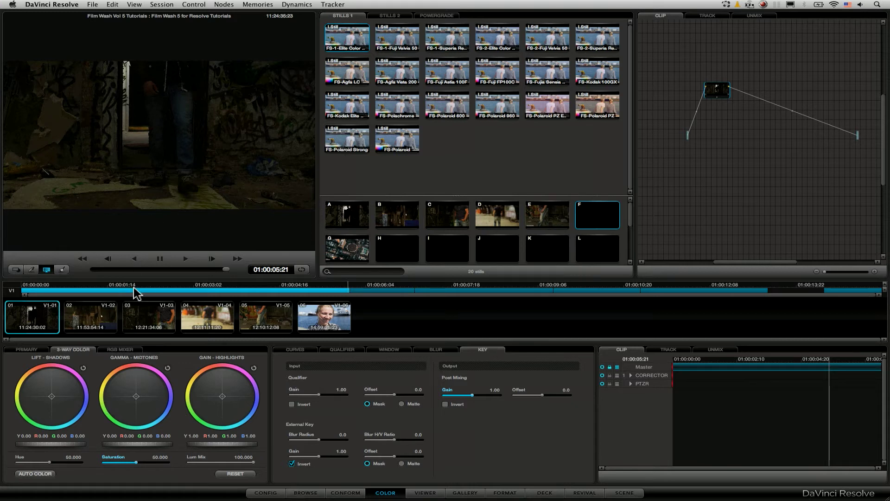
pyautogui.moveTo(133, 449); pyautogui.dragTo(183, 442)
pyautogui.rightClick(250, 160)
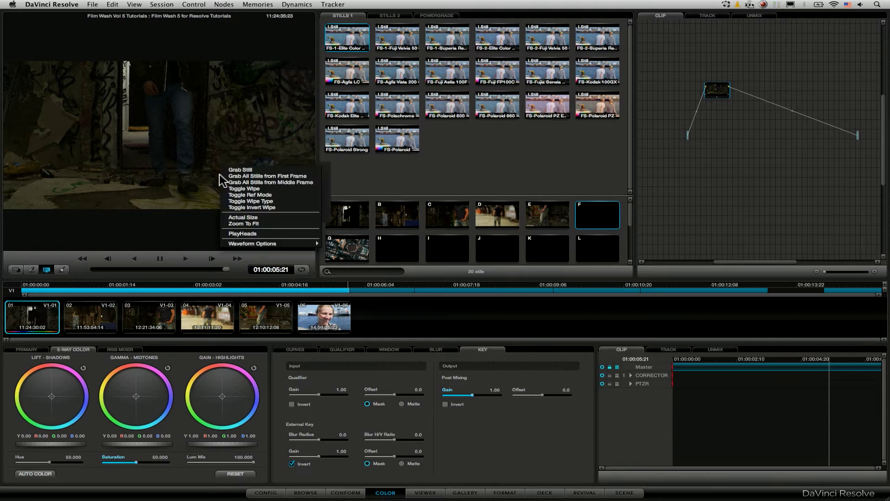
pyautogui.moveTo(288, 243)
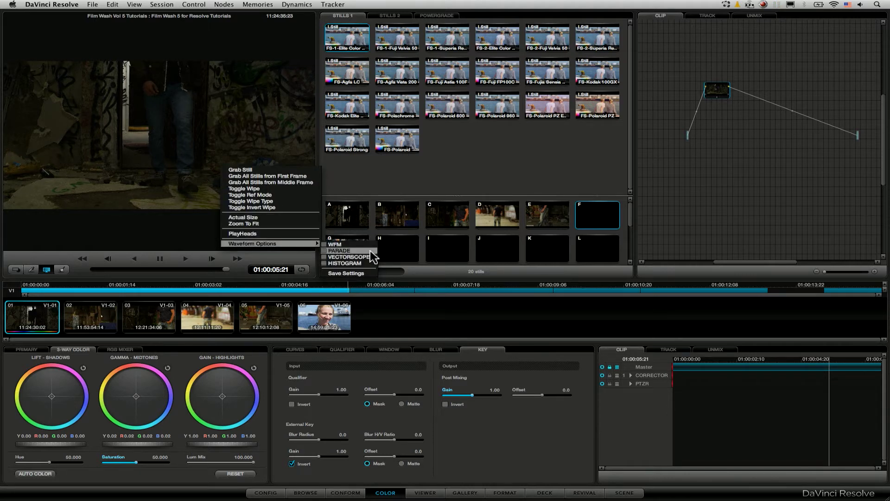
pyautogui.click(371, 251)
# Open a Vectorscope window alongside the Parade
pyautogui.rightClick(272, 201)
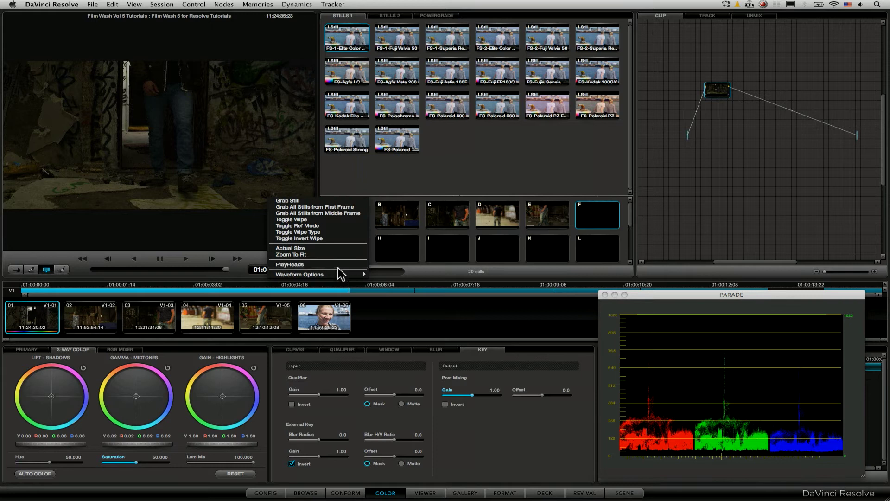
pyautogui.moveTo(364, 274)
pyautogui.click(396, 287)
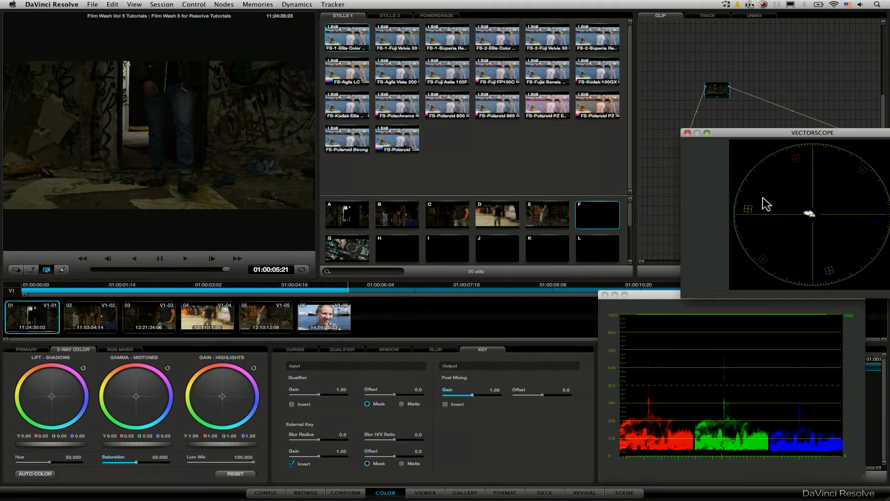
# Stack the Vectorscope above the Parade; give clip 01 lift -0.01, gain 1.21, cyan-leaning midtones
pyautogui.moveTo(733, 136); pyautogui.dragTo(651, 126)
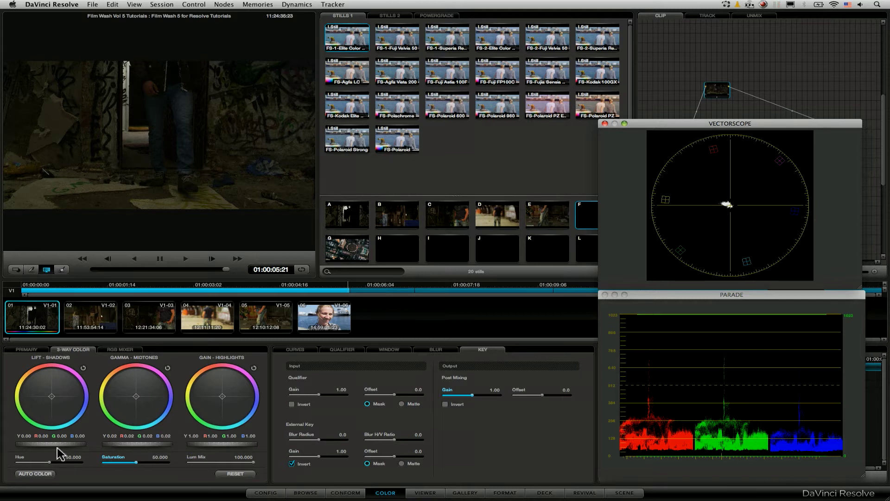
pyautogui.moveTo(57, 444); pyautogui.dragTo(64, 443)
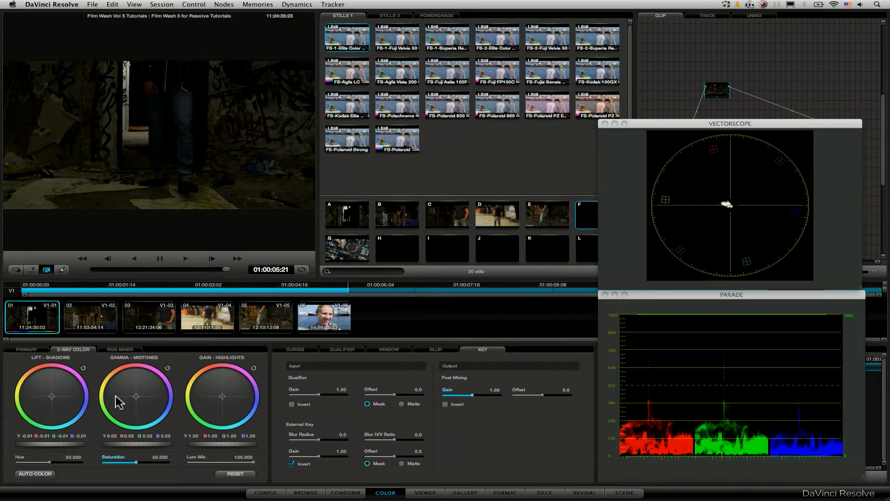
pyautogui.moveTo(243, 444); pyautogui.dragTo(377, 432)
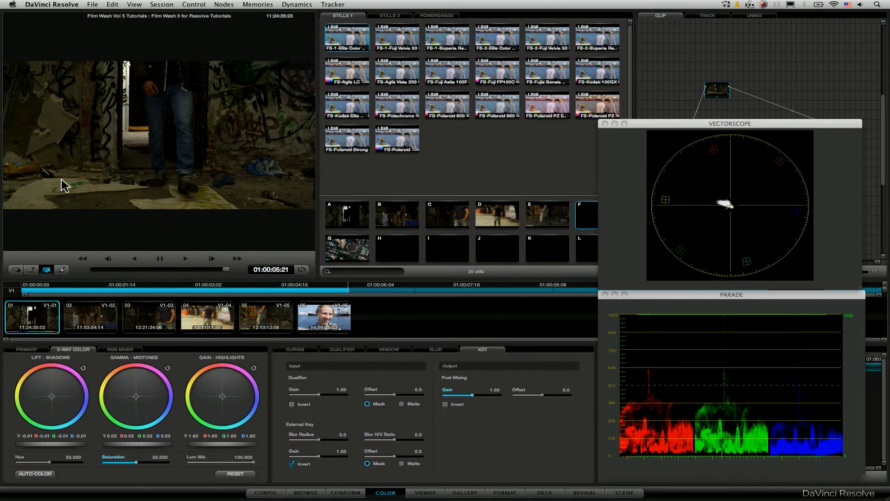
pyautogui.moveTo(138, 401); pyautogui.dragTo(172, 402)
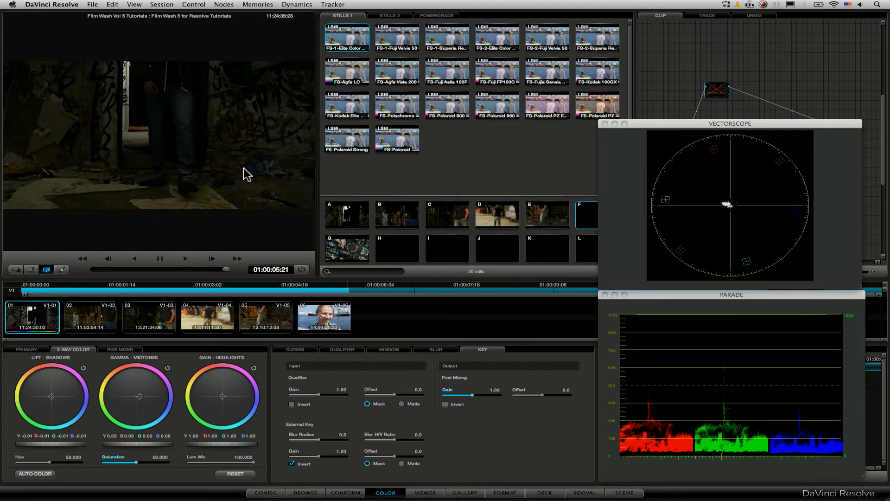
# Show the viewer at Actual Size and scrub back through clip 01
pyautogui.rightClick(189, 170)
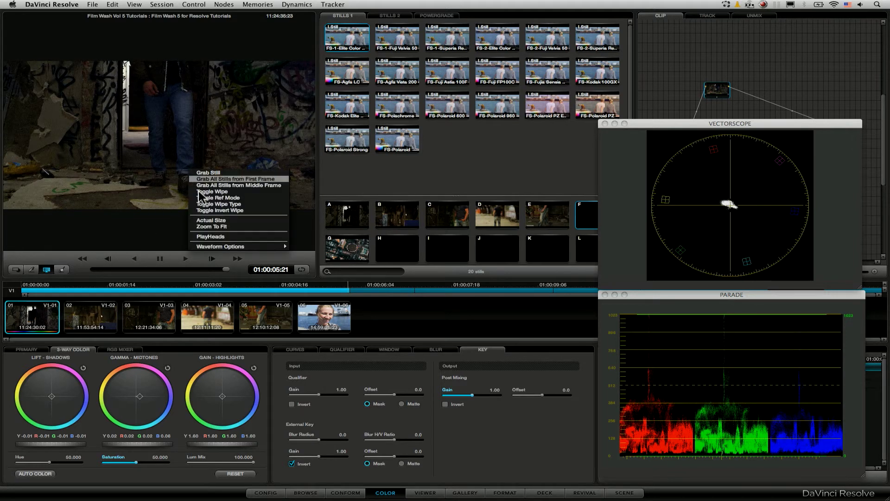
pyautogui.click(259, 220)
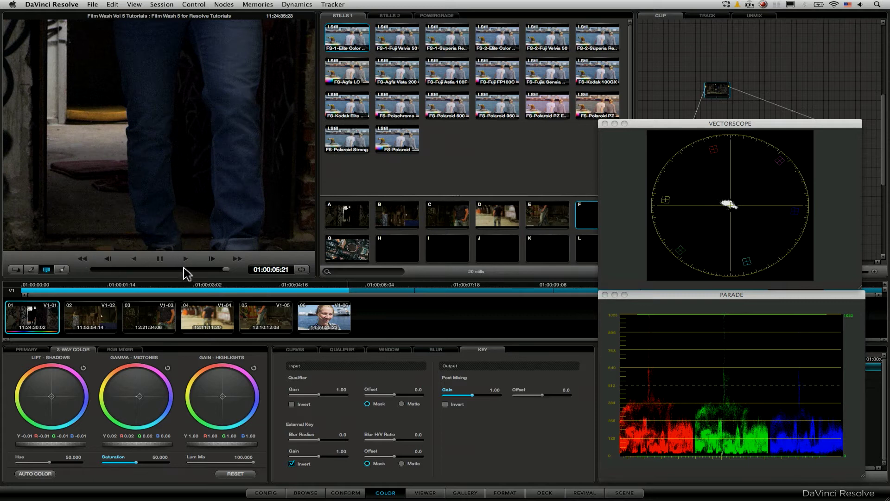
pyautogui.moveTo(184, 269); pyautogui.dragTo(143, 241)
# Toggle the grade node off and on to compare before/after, leaving it enabled
pyautogui.press('super+d')
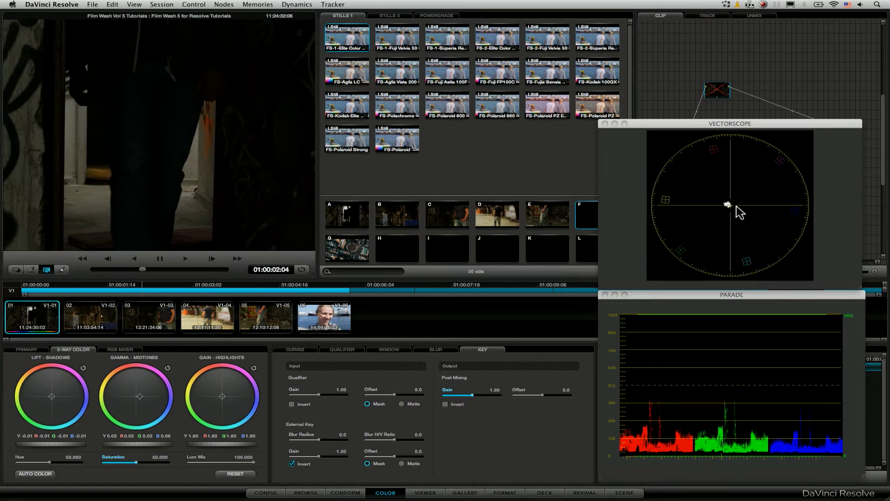
pyautogui.press('super+d')
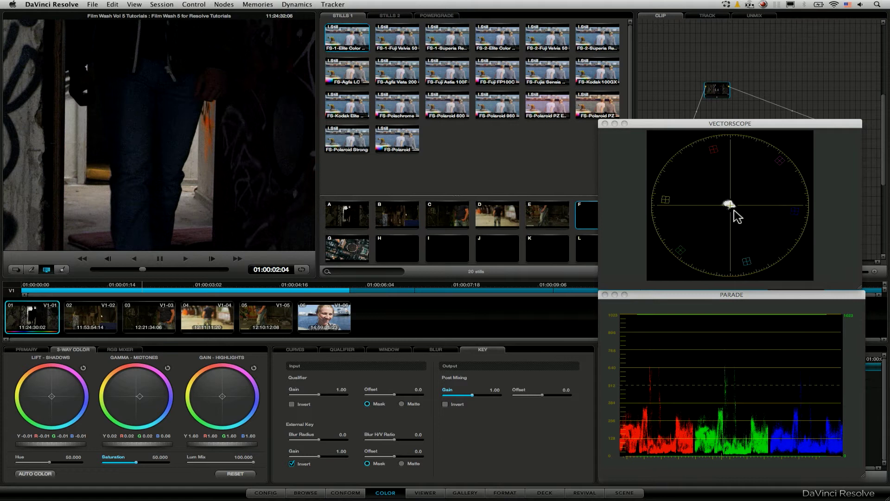
pyautogui.press('super+d')
pyautogui.click(726, 204)
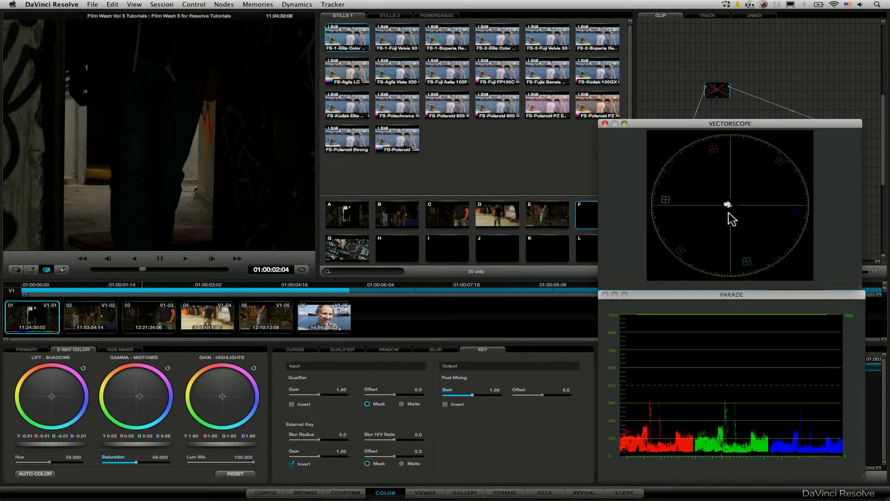
pyautogui.press('super+d')
pyautogui.rightClick(134, 190)
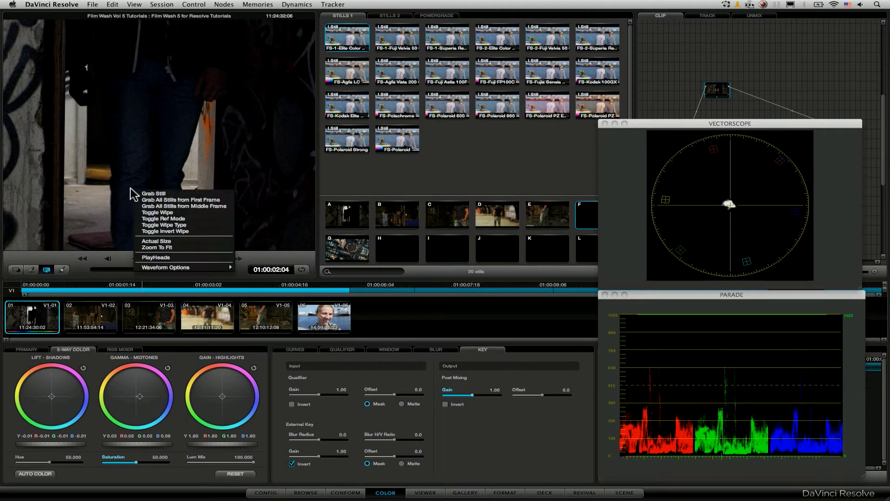
# Fit the image to the viewer, move to clip 02 and cool its midtones slightly toward blue
pyautogui.click(197, 248)
pyautogui.press('Down')
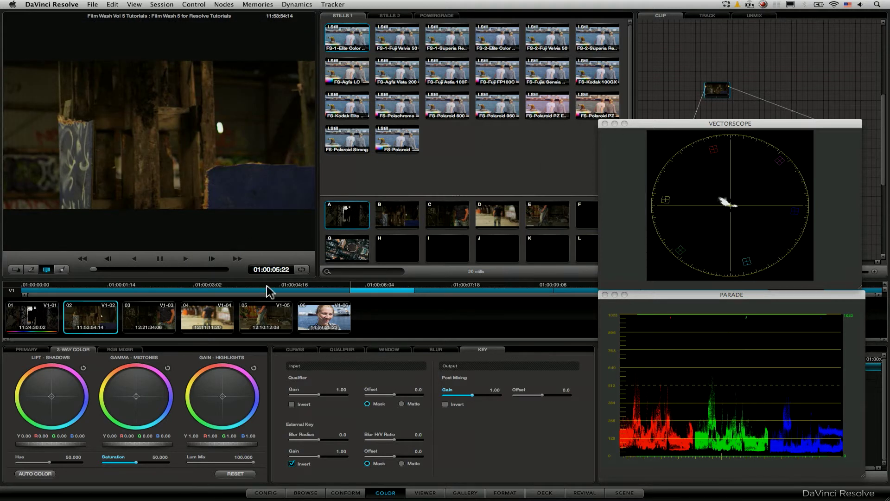
pyautogui.click(224, 4)
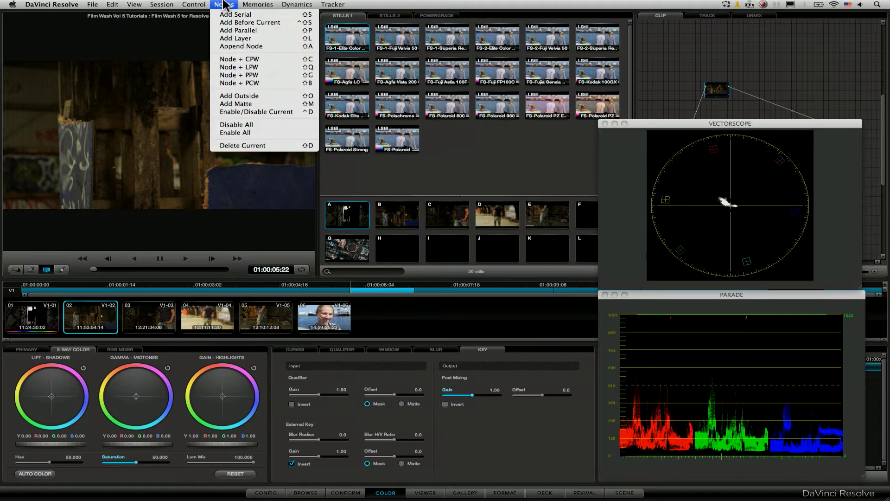
pyautogui.click(182, 157)
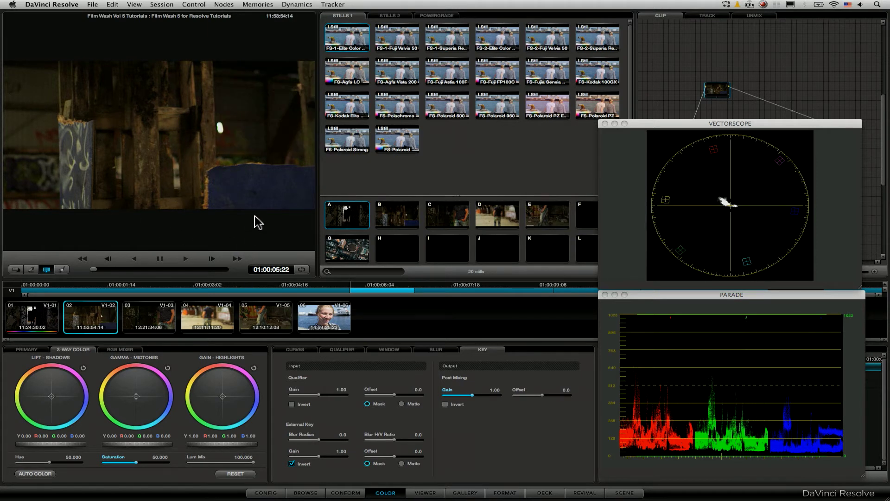
pyautogui.hotkey('shift', 'q')
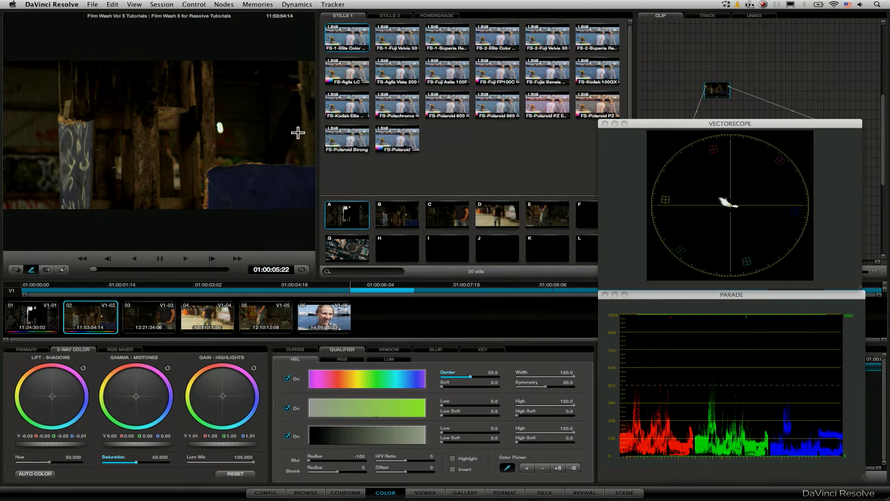
pyautogui.click(186, 259)
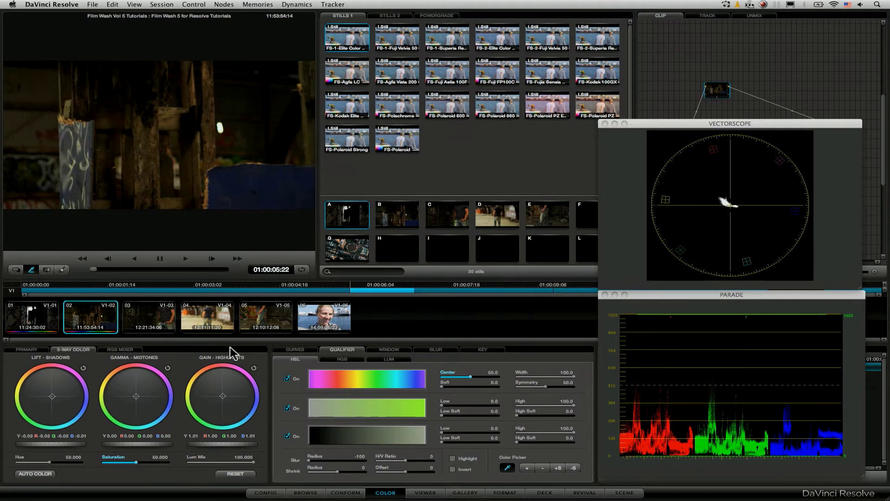
pyautogui.moveTo(139, 400); pyautogui.dragTo(133, 420)
pyautogui.moveTo(194, 389)
pyautogui.mouseDown()
pyautogui.moveTo(165, 378)
pyautogui.moveTo(158, 390)
pyautogui.moveTo(183, 398)
pyautogui.mouseUp()
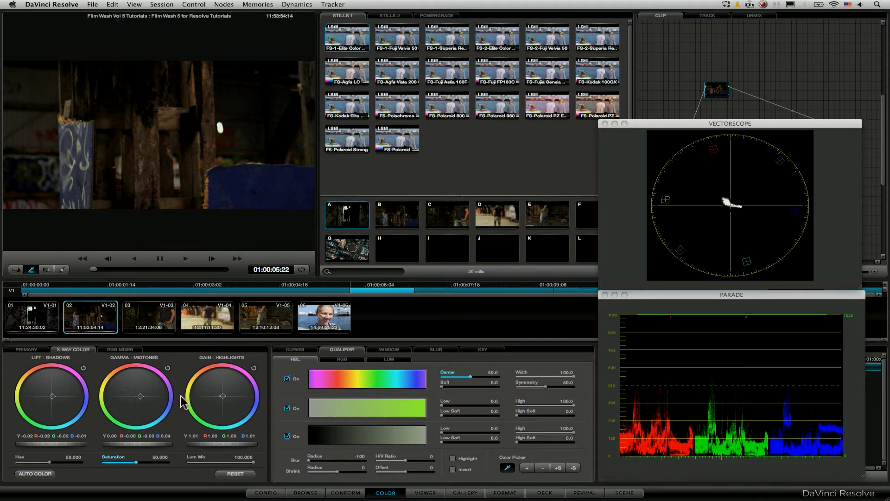
# Flip between clips 01 and 02 to compare, then play clip 02 from its first frame
pyautogui.press('Up')
pyautogui.press('Down')
pyautogui.press('Up')
pyautogui.press('Down')
pyautogui.press('Up')
pyautogui.press('Down')
pyautogui.press('Up')
pyautogui.press('Down')
pyautogui.press('Up')
pyautogui.press('Down')
pyautogui.click(48, 319)
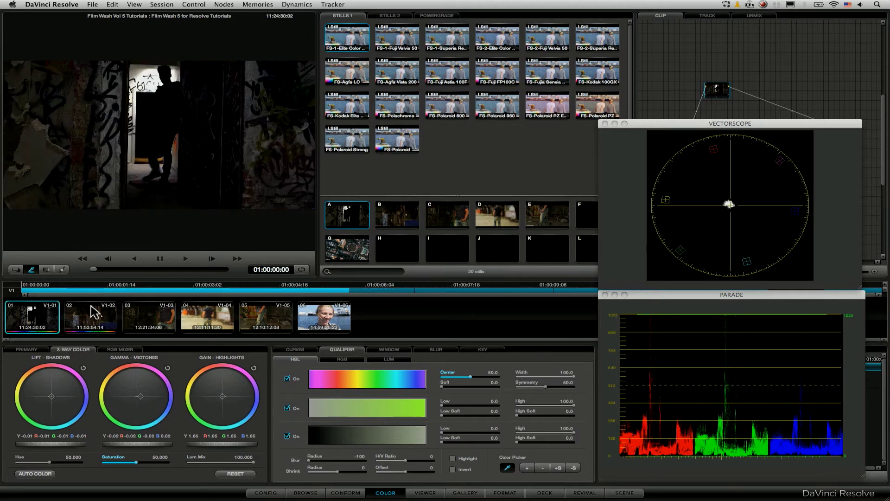
pyautogui.click(95, 315)
pyautogui.press('space')
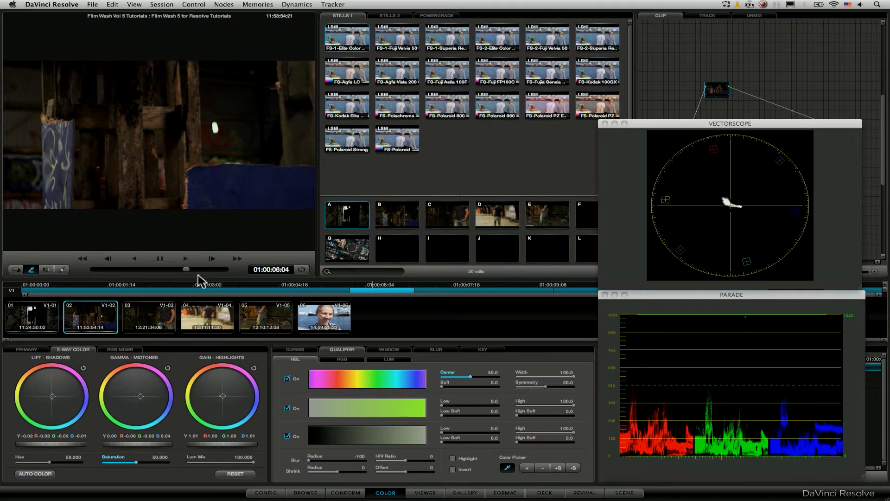
pyautogui.press('space')
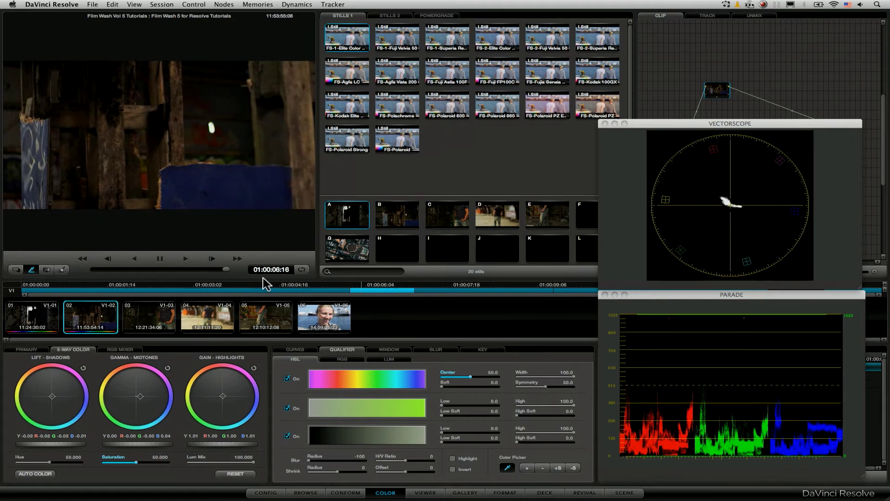
pyautogui.press('Home')
# Auto Color balance clip 03 and scrub through it to check the result
pyautogui.click(160, 322)
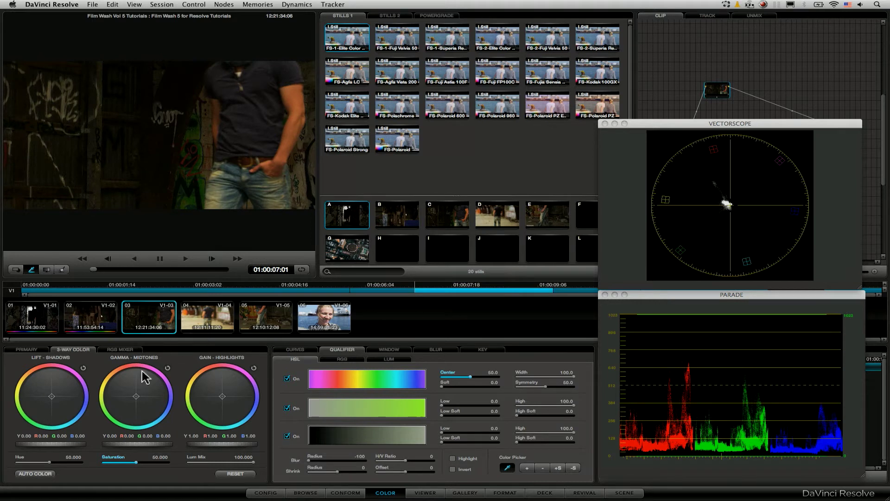
pyautogui.hotkey('alt', 'shift', 'c')
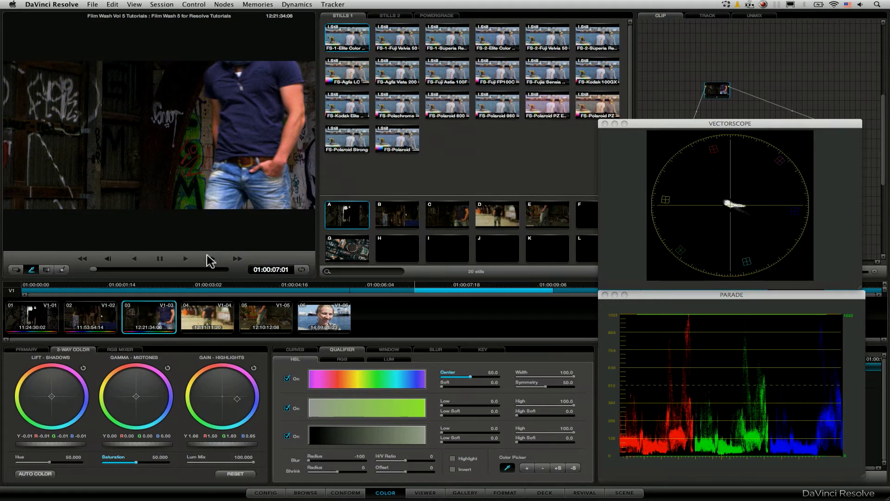
pyautogui.moveTo(122, 269); pyautogui.dragTo(227, 269)
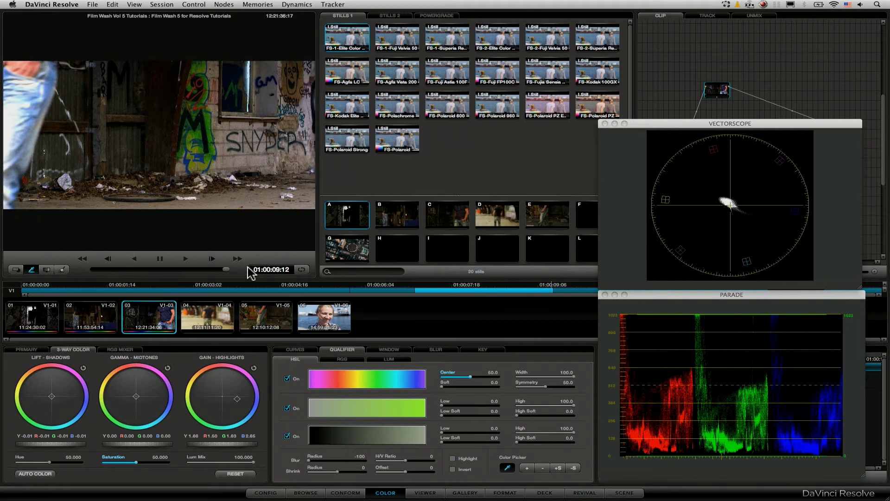
pyautogui.moveTo(225, 269)
pyautogui.mouseDown()
pyautogui.moveTo(175, 272)
pyautogui.moveTo(219, 270)
pyautogui.mouseUp()
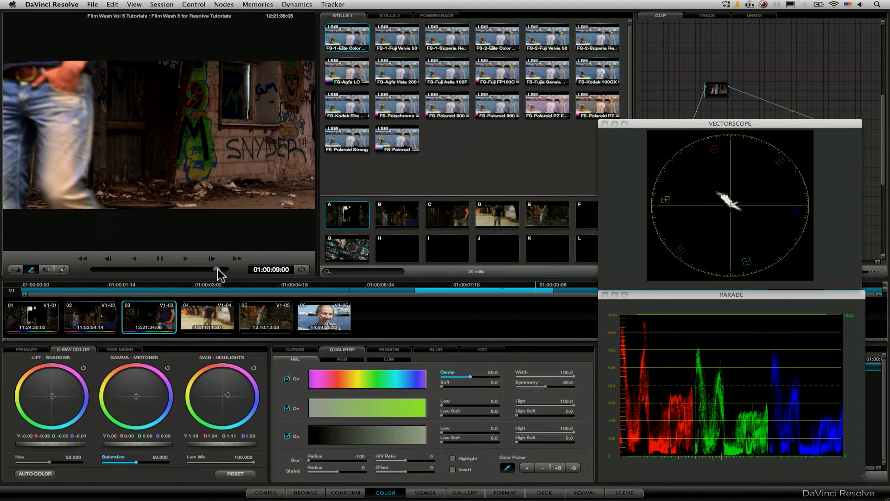
pyautogui.click(94, 269)
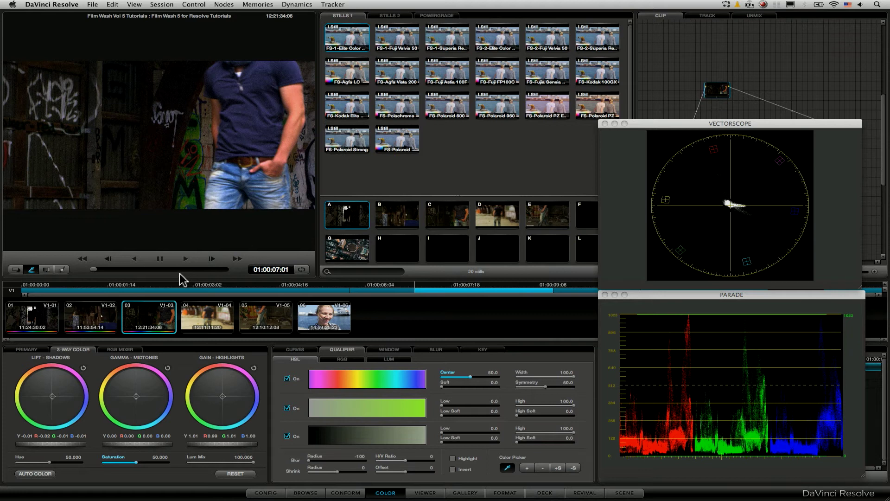
pyautogui.click(225, 270)
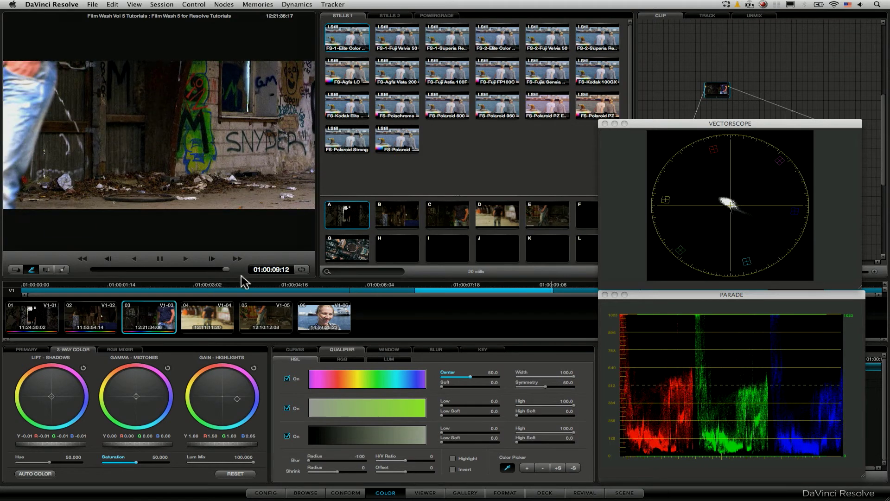
pyautogui.moveTo(215, 270); pyautogui.dragTo(189, 271)
# Shift clip 03's midtones toward blue, ease the shift back slightly, then load clip 04
pyautogui.moveTo(138, 399)
pyautogui.mouseDown()
pyautogui.moveTo(207, 415)
pyautogui.moveTo(183, 411)
pyautogui.moveTo(200, 411)
pyautogui.moveTo(190, 418)
pyautogui.moveTo(200, 408)
pyautogui.moveTo(199, 419)
pyautogui.mouseUp()
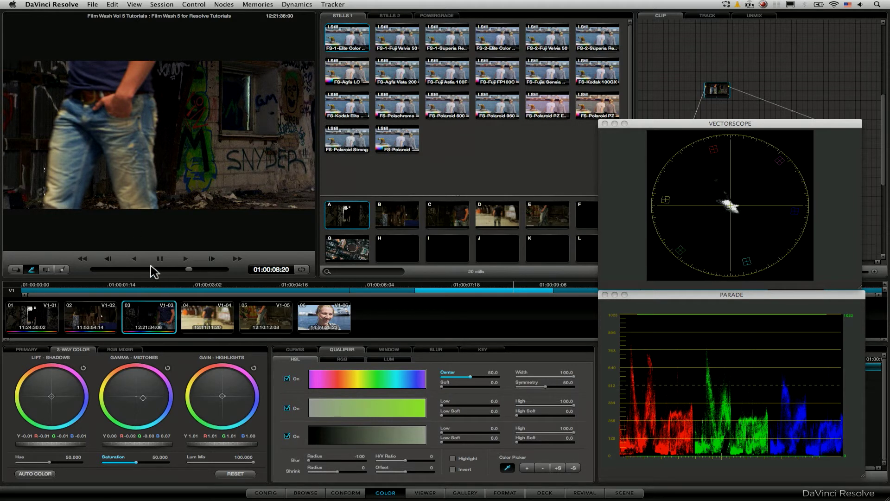
pyautogui.moveTo(153, 271); pyautogui.dragTo(93, 270)
pyautogui.click(139, 320)
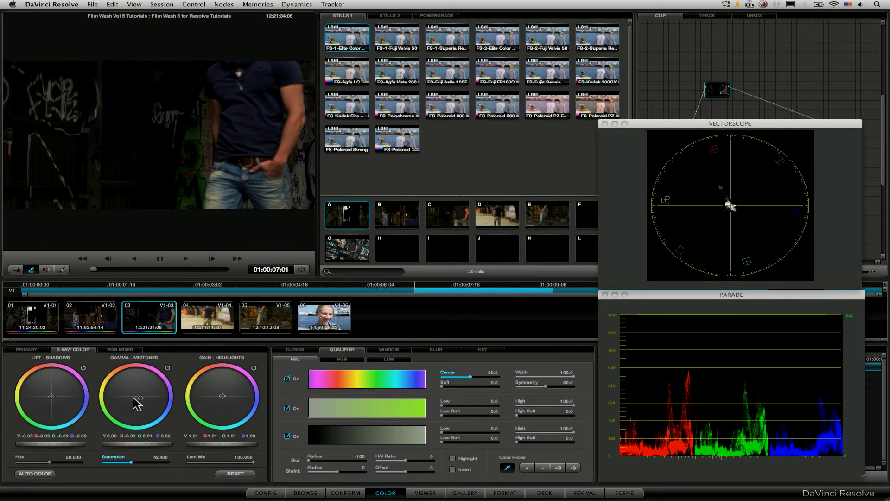
pyautogui.moveTo(133, 404); pyautogui.dragTo(128, 397)
pyautogui.click(201, 316)
# Set clip 04's gain to 0.90, darken its shadows and midtones slightly, and scrub to check
pyautogui.moveTo(228, 446); pyautogui.dragTo(194, 441)
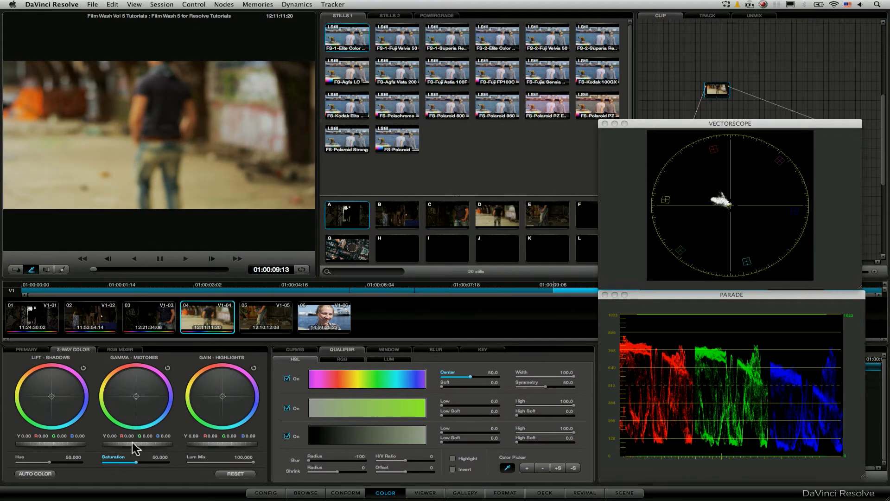
pyautogui.moveTo(67, 449); pyautogui.dragTo(34, 440)
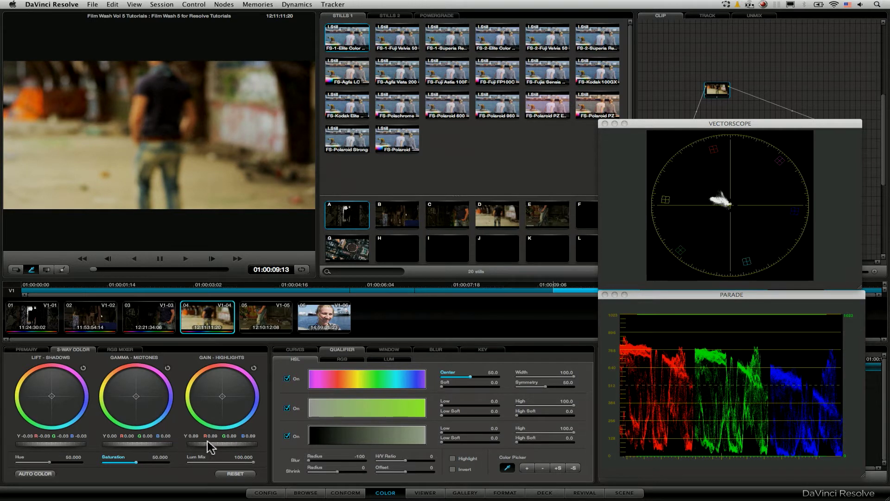
pyautogui.moveTo(207, 448)
pyautogui.mouseDown()
pyautogui.moveTo(198, 449)
pyautogui.moveTo(215, 449)
pyautogui.mouseUp()
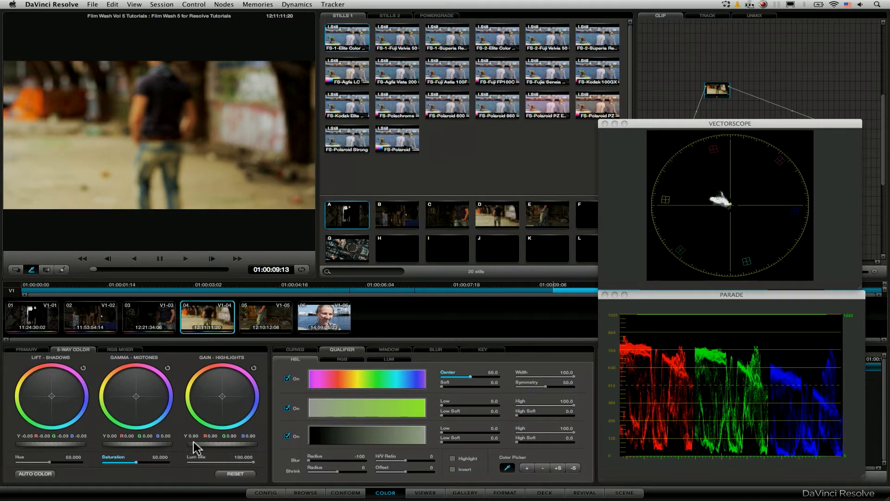
pyautogui.moveTo(146, 450); pyautogui.dragTo(109, 465)
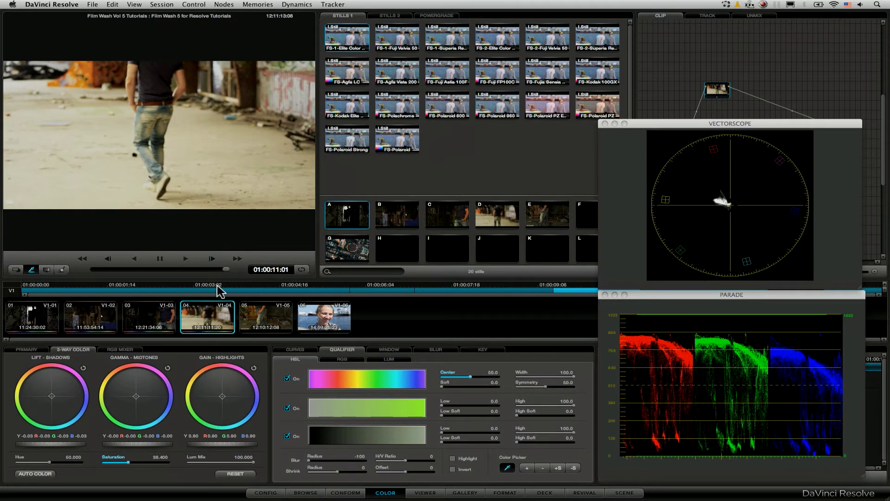
pyautogui.moveTo(150, 269); pyautogui.dragTo(225, 269)
# Compare clip 04 against clip 03, then apply memory E's grade to clip 05
pyautogui.click(158, 318)
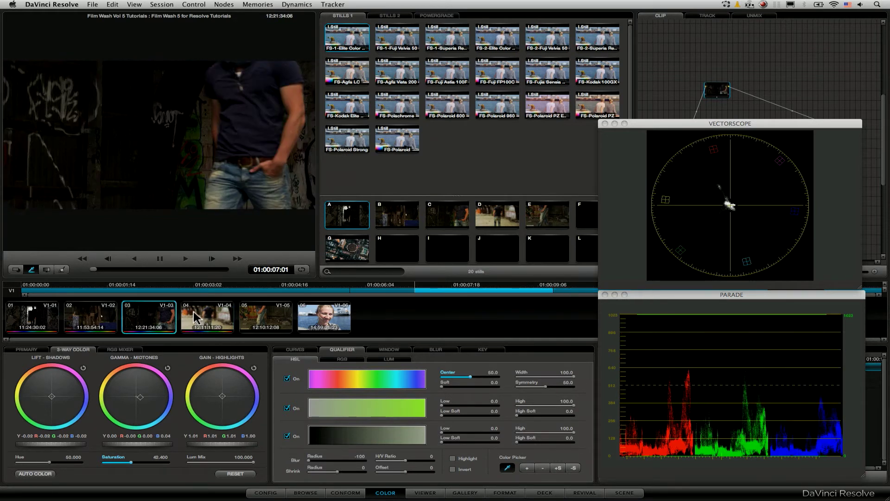
pyautogui.click(214, 314)
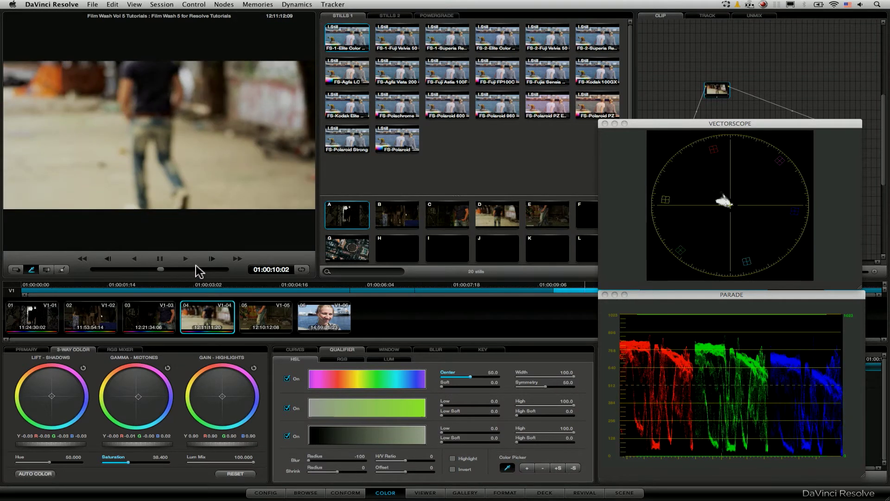
pyautogui.click(154, 323)
pyautogui.click(203, 310)
pyautogui.click(149, 315)
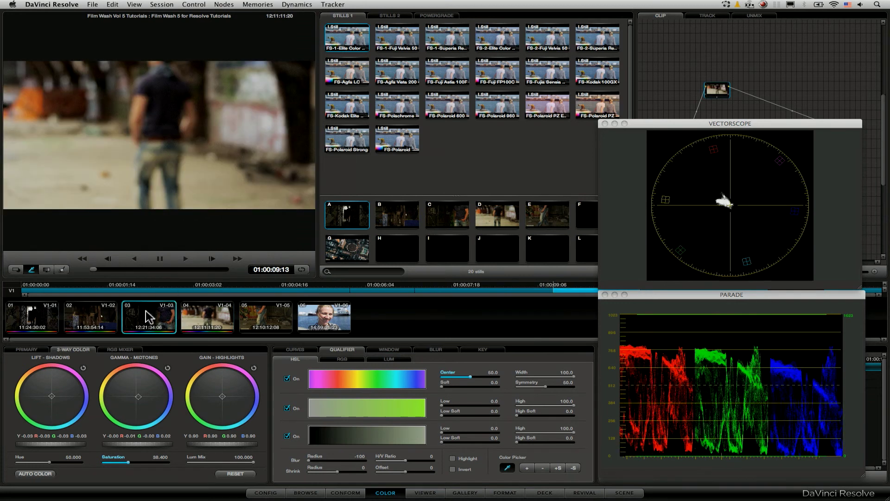
pyautogui.click(204, 312)
pyautogui.click(260, 315)
pyautogui.hotkey('ctrl', '5')
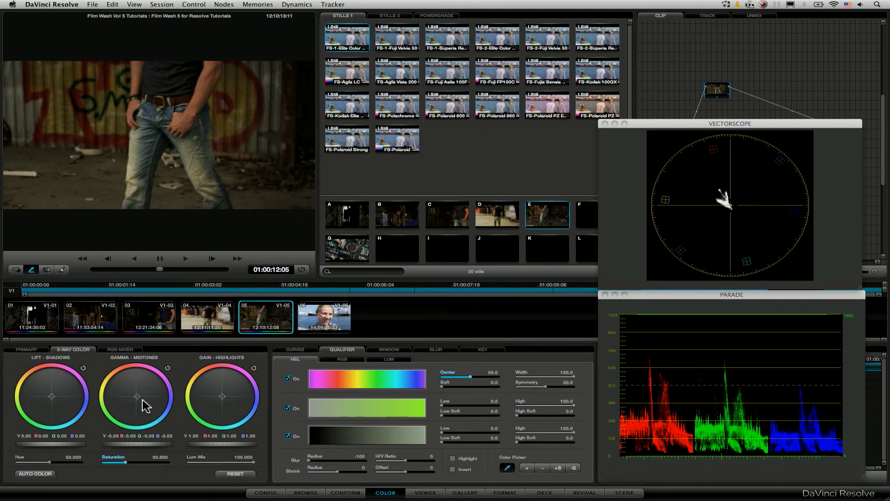
# Balance clip 05's midtone colours, comparing it against clip 02
pyautogui.click(89, 309)
pyautogui.click(275, 315)
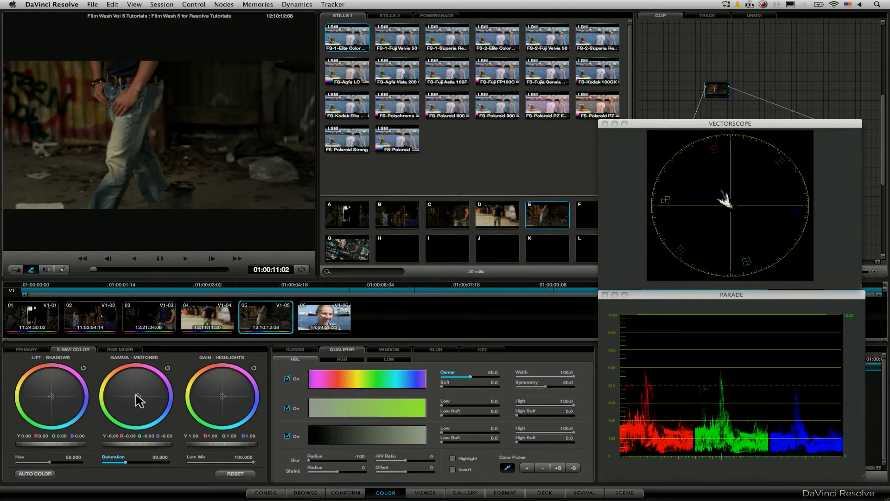
pyautogui.moveTo(139, 397); pyautogui.dragTo(139, 391)
pyautogui.click(94, 315)
pyautogui.click(241, 325)
# Shift clip 03's midtones slightly toward red
pyautogui.click(216, 315)
pyautogui.click(160, 320)
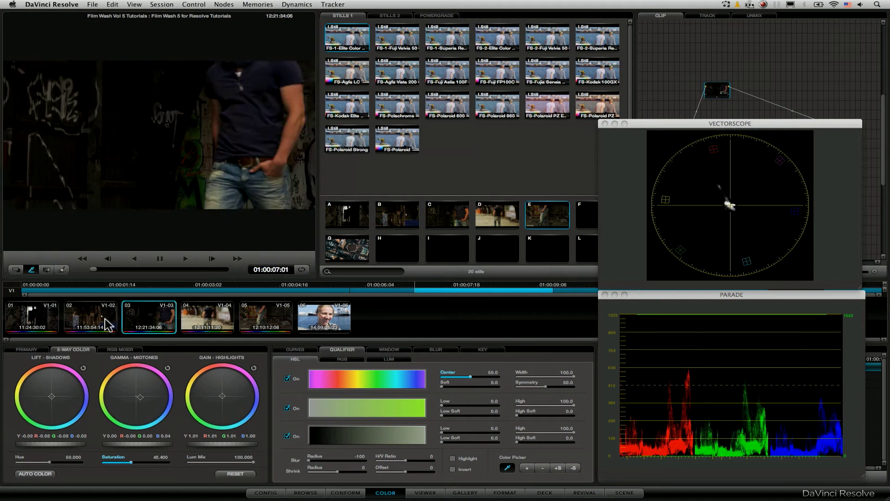
pyautogui.moveTo(141, 402); pyautogui.dragTo(141, 393)
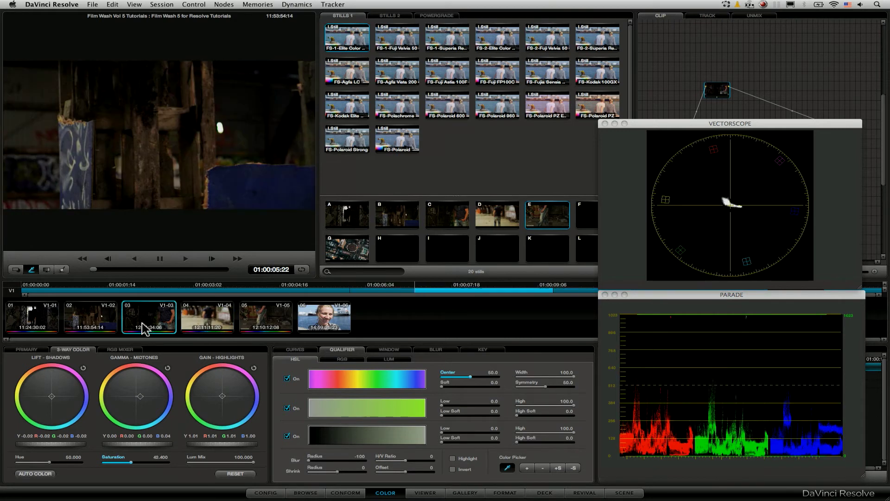
# Set clip 05's lift to -0.01 and gain to 1.04, bypass to compare, and return to start
pyautogui.click(266, 319)
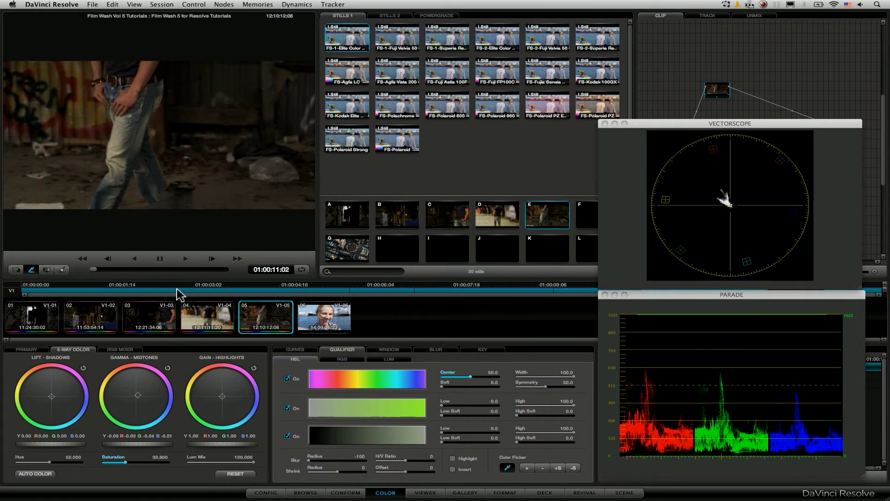
pyautogui.moveTo(68, 447); pyautogui.dragTo(54, 449)
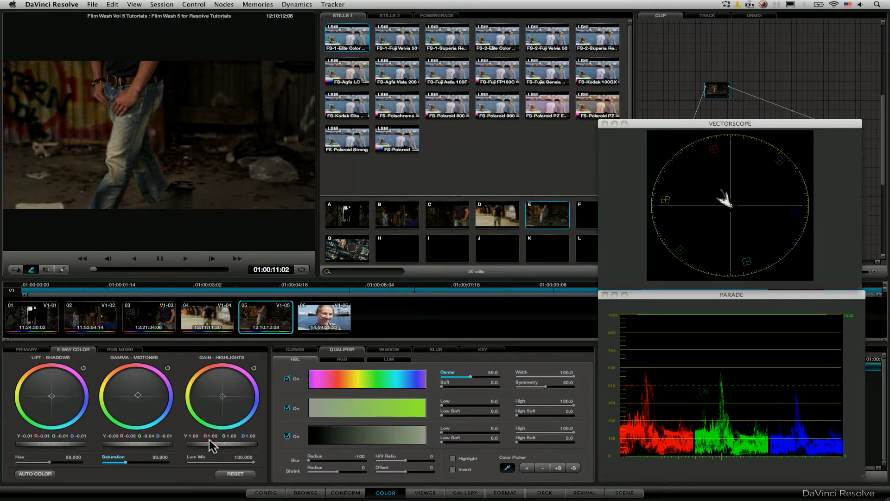
pyautogui.moveTo(211, 448); pyautogui.dragTo(229, 448)
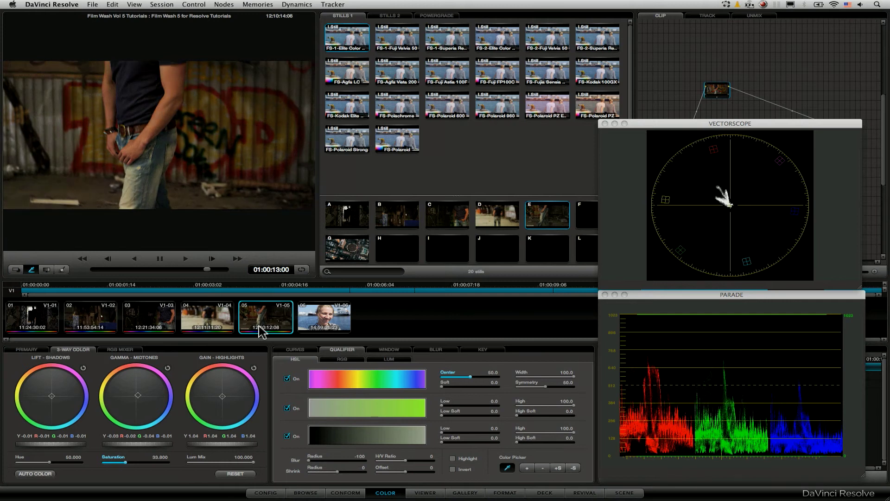
pyautogui.hotkey('shift', 'd')
pyautogui.hotkey('shift', 'd')
pyautogui.press('Home')
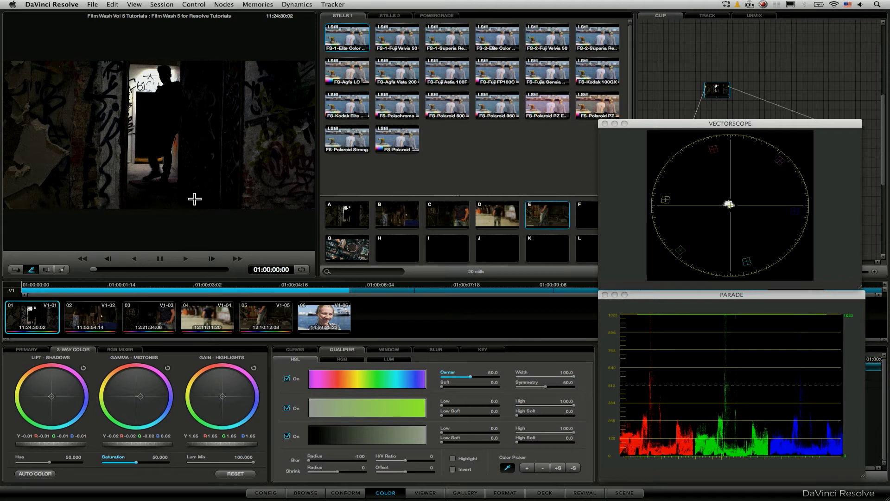
# Close the Vectorscope and Parade windows, play the timeline, and show the Track node graph
pyautogui.click(604, 123)
pyautogui.click(604, 295)
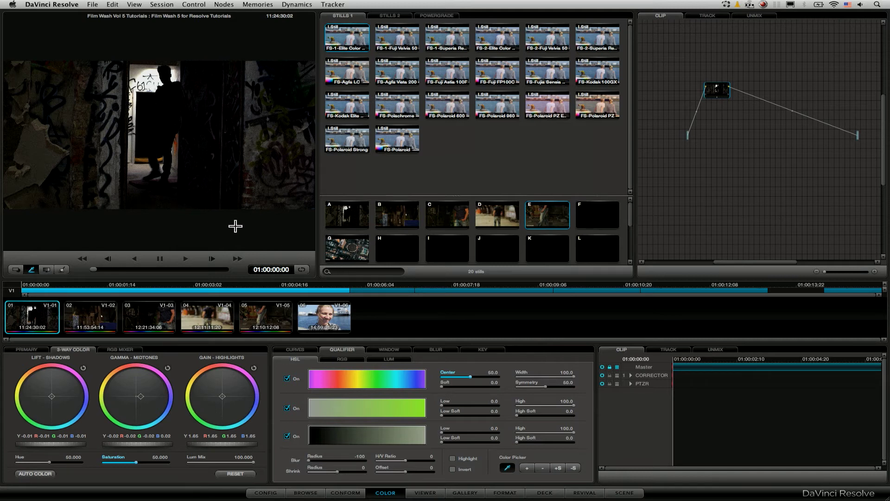
pyautogui.press('space')
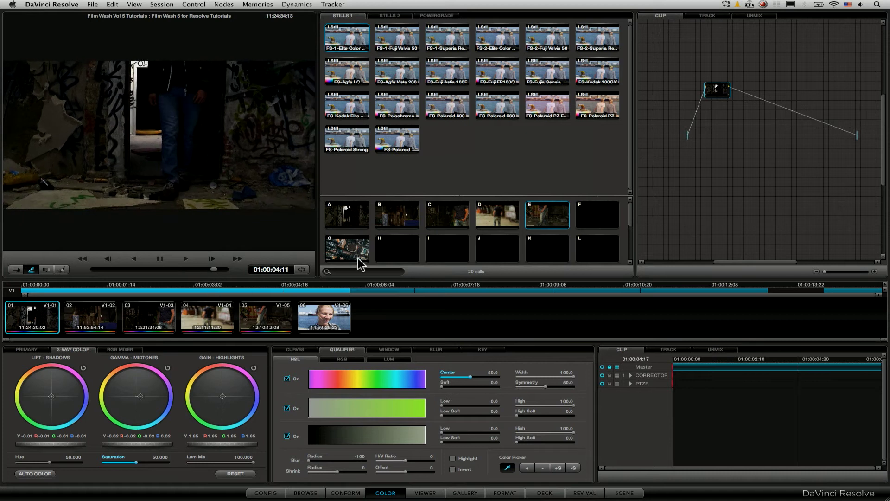
pyautogui.click(701, 16)
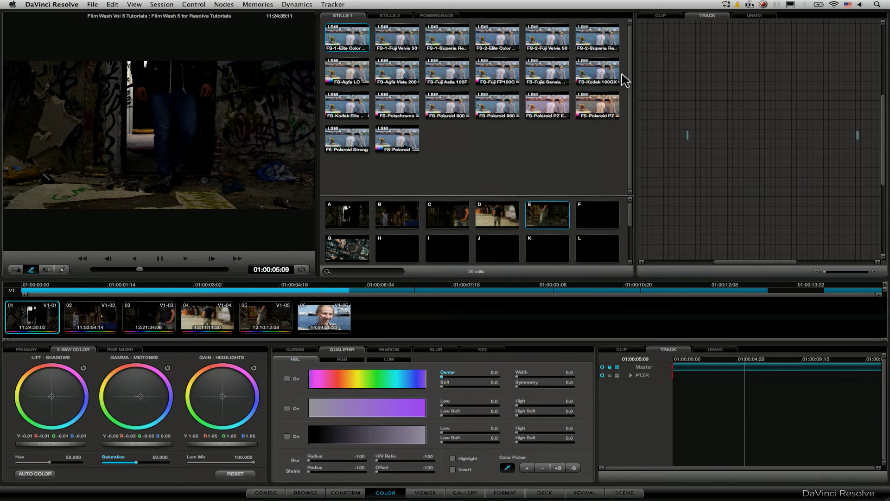
# Display the FS-Kodak 100GX still's node graph in its own window and move it aside
pyautogui.rightClick(605, 65)
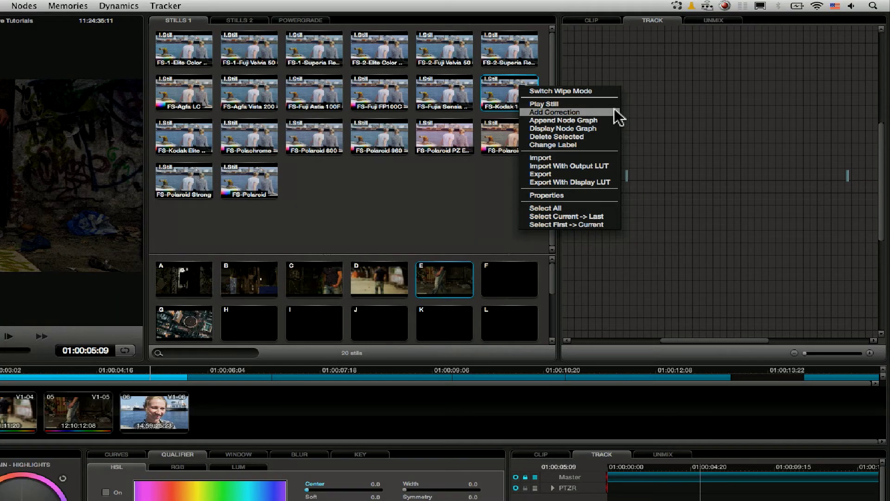
pyautogui.rightClick(616, 114)
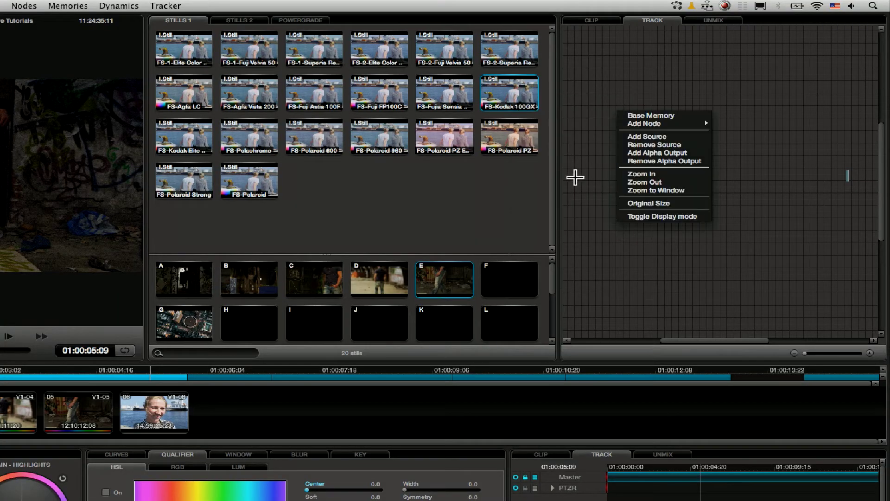
pyautogui.click(540, 105)
pyautogui.rightClick(517, 96)
pyautogui.click(562, 131)
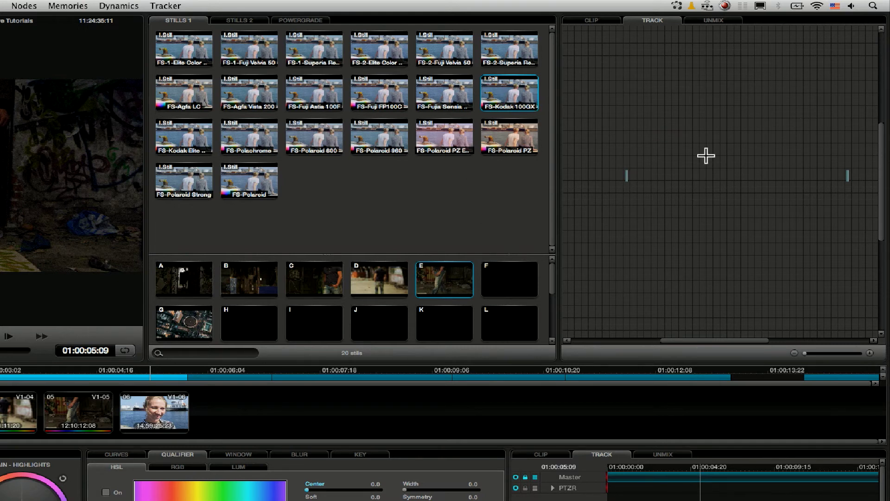
pyautogui.rightClick(519, 92)
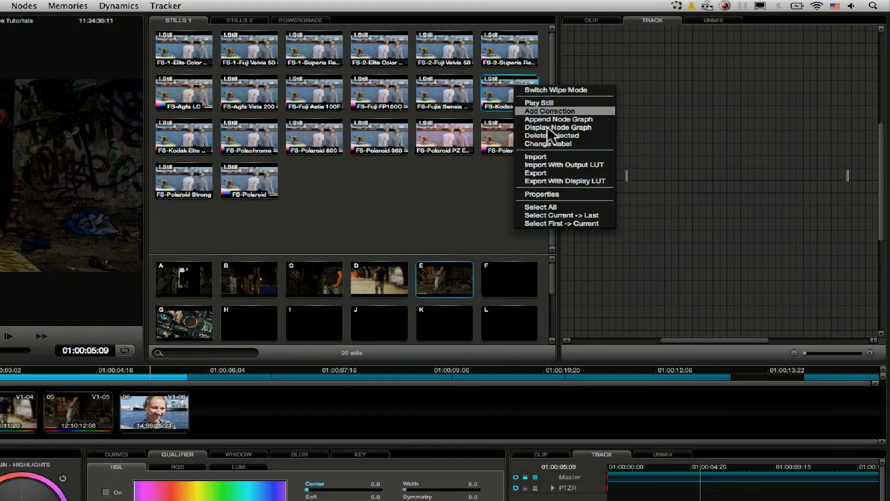
pyautogui.click(611, 129)
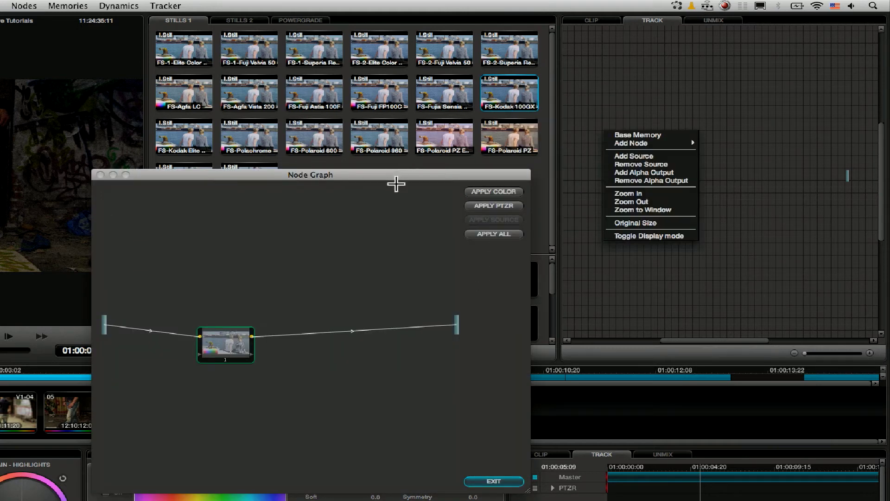
pyautogui.moveTo(421, 167); pyautogui.dragTo(456, 83)
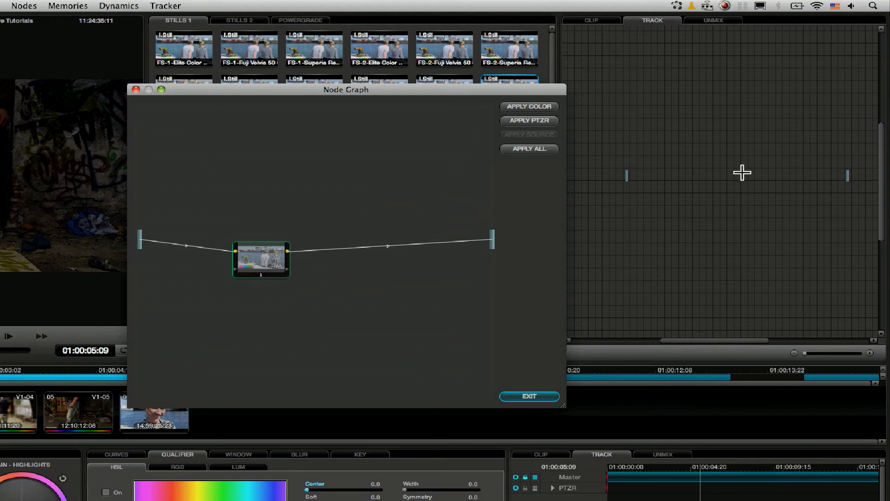
# Add a corrector node to the track graph, wired between its input and output
pyautogui.rightClick(706, 172)
pyautogui.moveTo(765, 187)
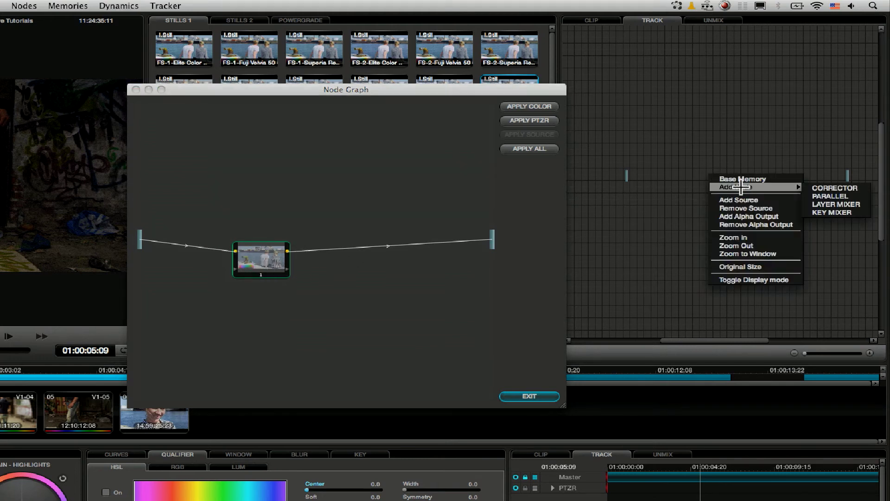
pyautogui.click(847, 188)
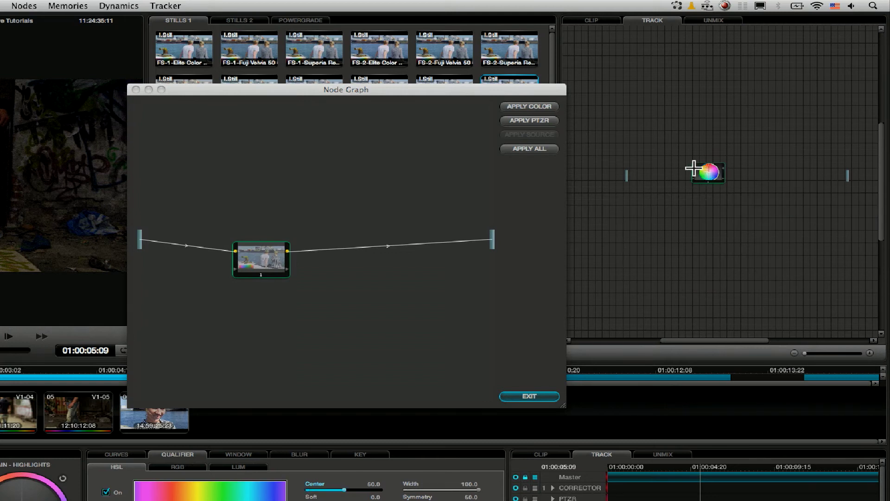
pyautogui.moveTo(693, 169); pyautogui.dragTo(627, 175)
pyautogui.moveTo(730, 169); pyautogui.dragTo(848, 175)
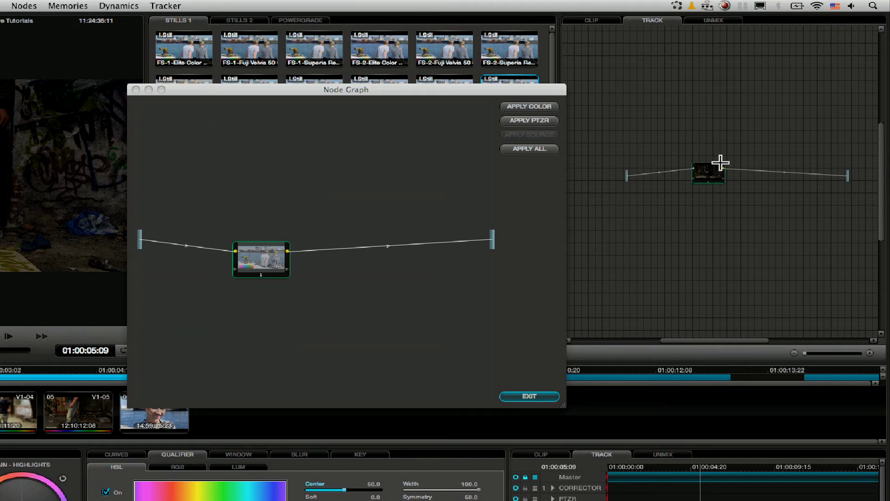
# Copy the FS-Kodak 100GX still's grade onto the track's corrector node
pyautogui.moveTo(805, 354)
pyautogui.mouseDown()
pyautogui.moveTo(822, 356)
pyautogui.moveTo(807, 354)
pyautogui.mouseUp()
pyautogui.scroll(3, 705, 180)
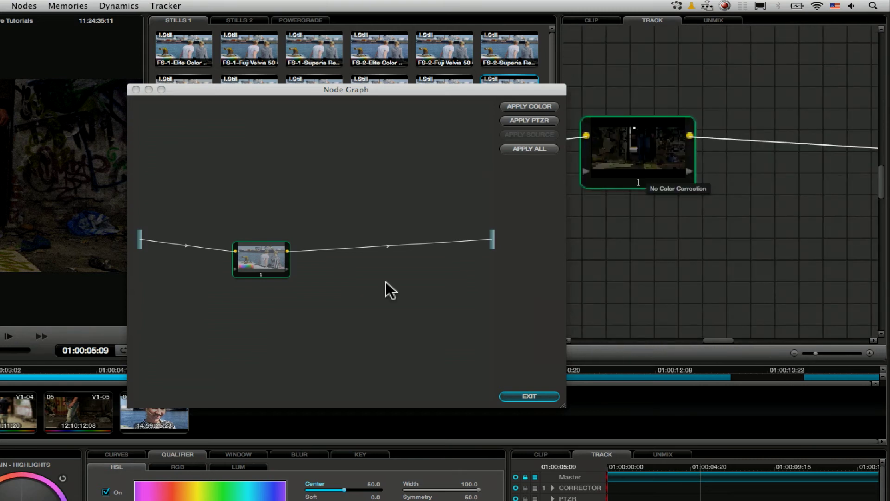
pyautogui.moveTo(264, 259); pyautogui.dragTo(656, 145)
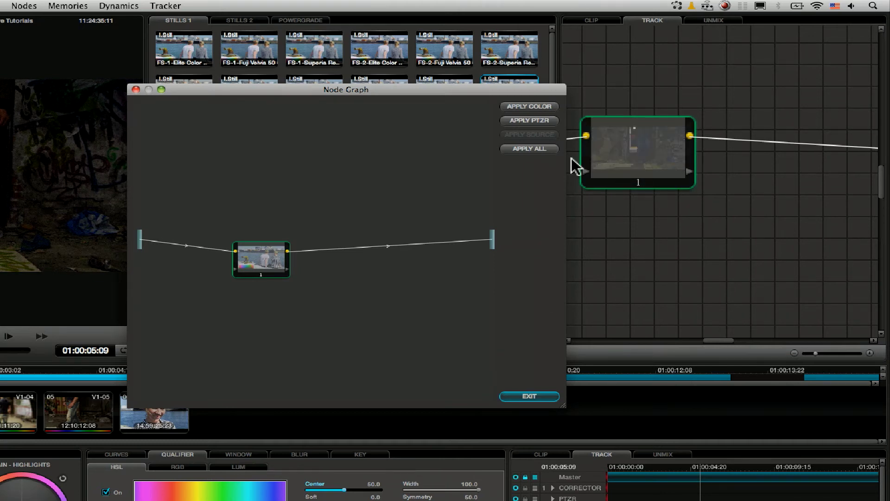
# Adjust the track grade's Post Mixing Gain on clip 02, then bypass the grade on clip 03 to compare
pyautogui.click(535, 396)
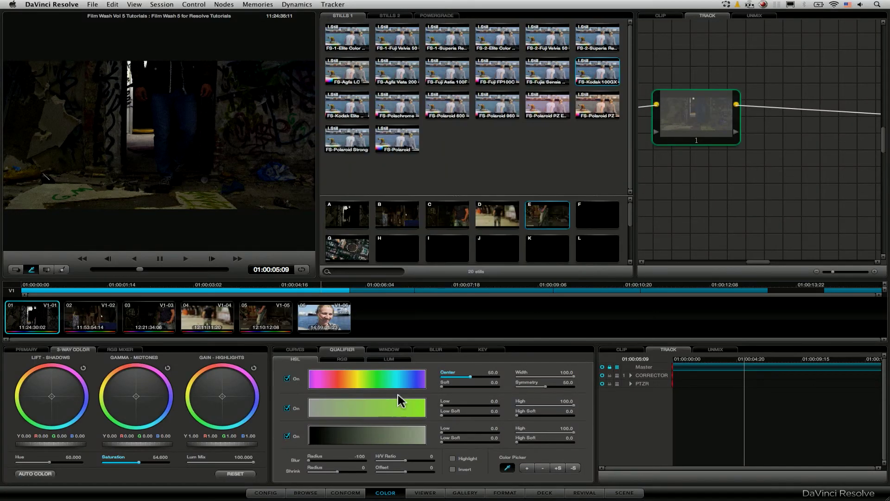
pyautogui.click(109, 321)
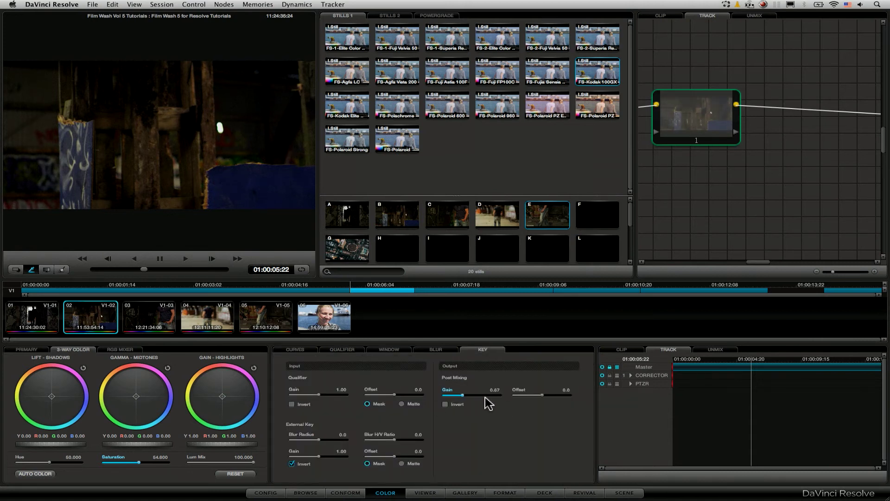
pyautogui.moveTo(491, 401)
pyautogui.mouseDown()
pyautogui.moveTo(556, 408)
pyautogui.moveTo(468, 402)
pyautogui.moveTo(490, 404)
pyautogui.moveTo(499, 425)
pyautogui.moveTo(485, 401)
pyautogui.moveTo(497, 404)
pyautogui.mouseUp()
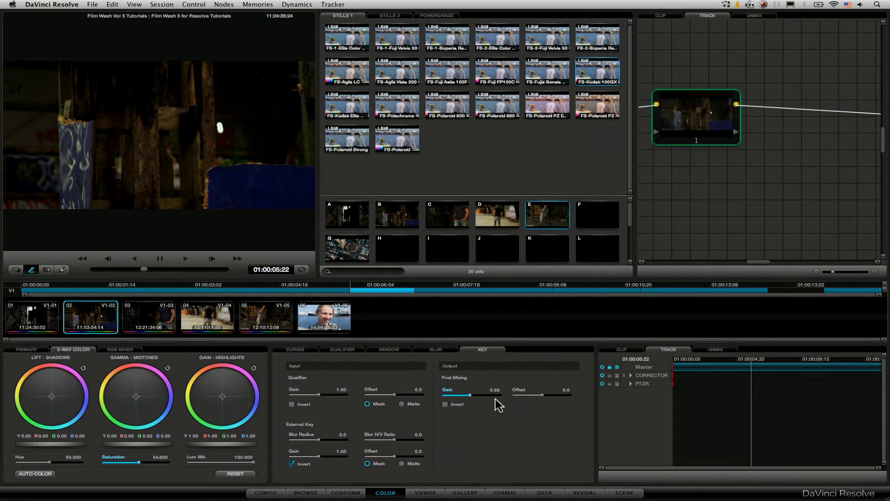
pyautogui.click(151, 309)
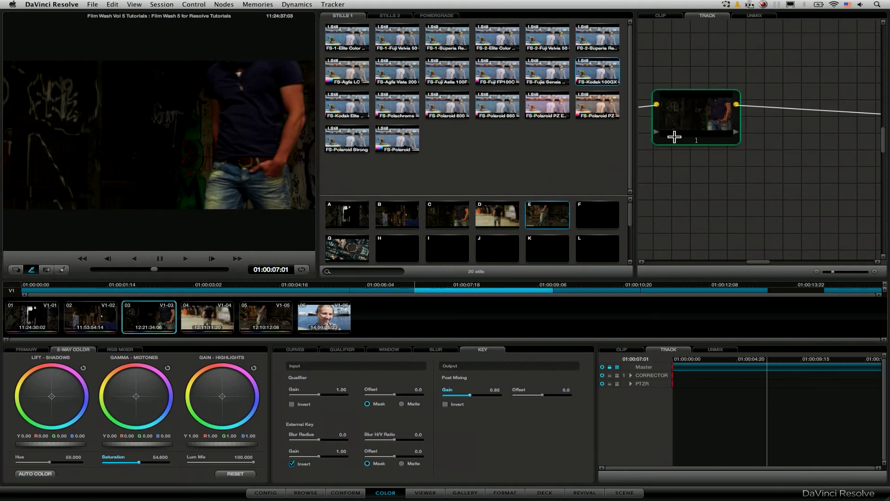
pyautogui.press('super+d')
pyautogui.press('super+d')
# Step through clips 04 and 05, then back to the first clip
pyautogui.click(232, 316)
pyautogui.click(258, 314)
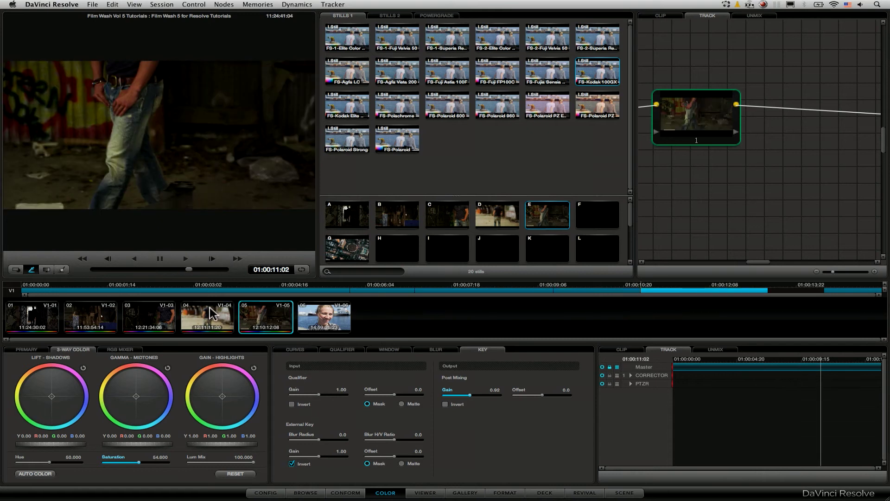
pyautogui.click(216, 314)
pyautogui.click(151, 316)
pyautogui.click(90, 316)
pyautogui.click(32, 316)
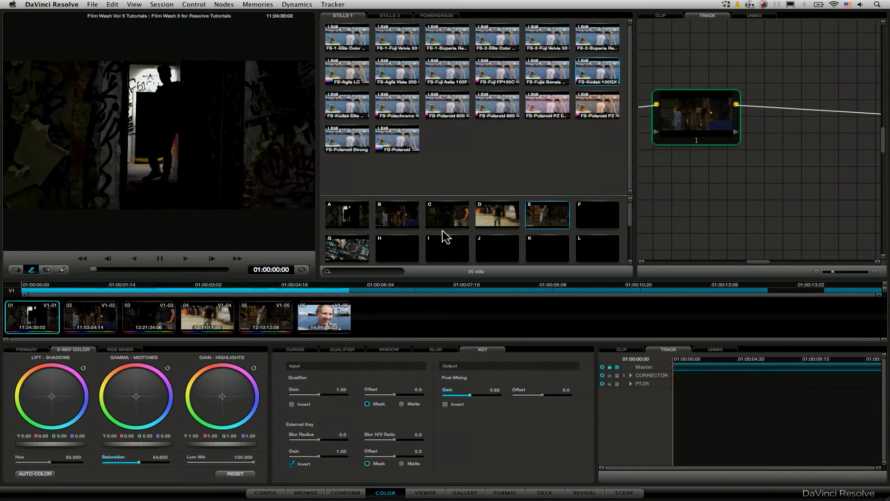
# Reset the track grade to neutral defaults and bring up the FS-Polaroid PZ still's options
pyautogui.moveTo(702, 126); pyautogui.dragTo(745, 133)
pyautogui.click(161, 4)
pyautogui.click(171, 20)
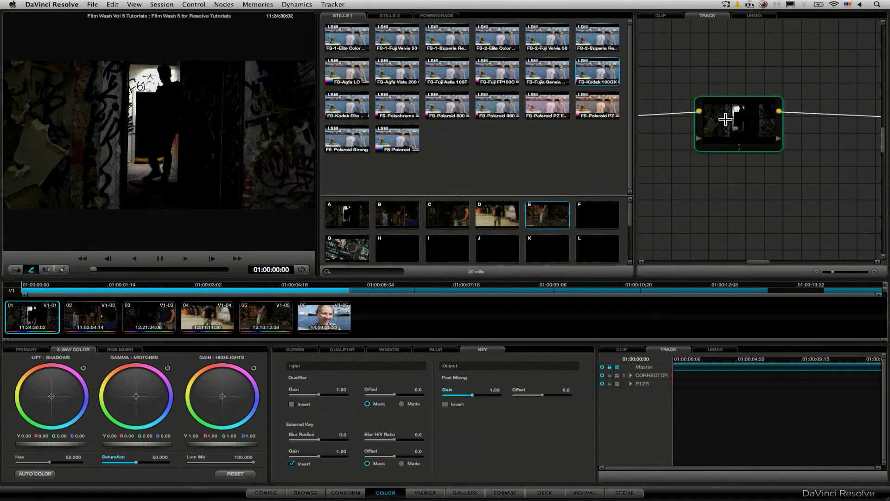
pyautogui.click(580, 112)
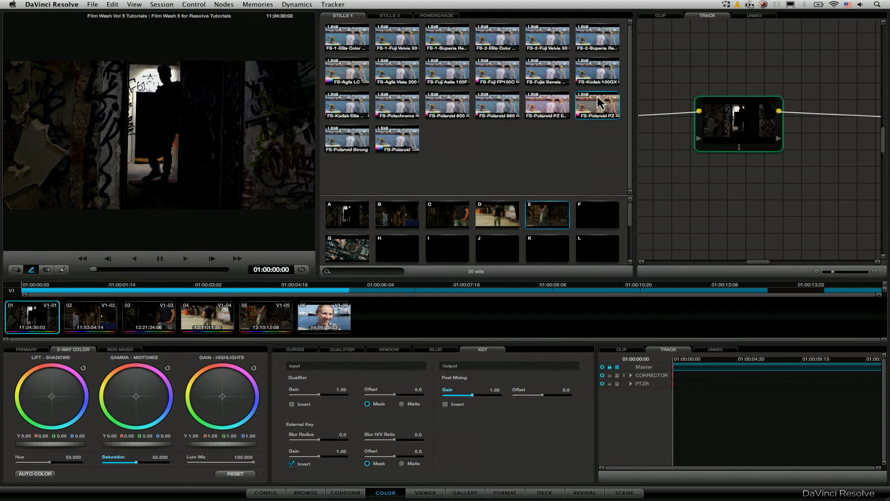
pyautogui.rightClick(596, 100)
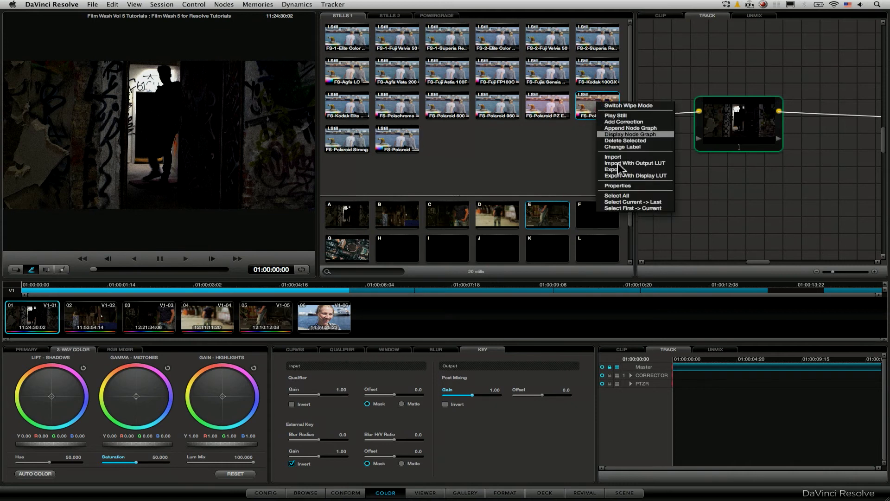
# Apply the FS-Polaroid PZ still's grade to track node 1 at 0.50 gain and review clips 01–05
pyautogui.click(667, 134)
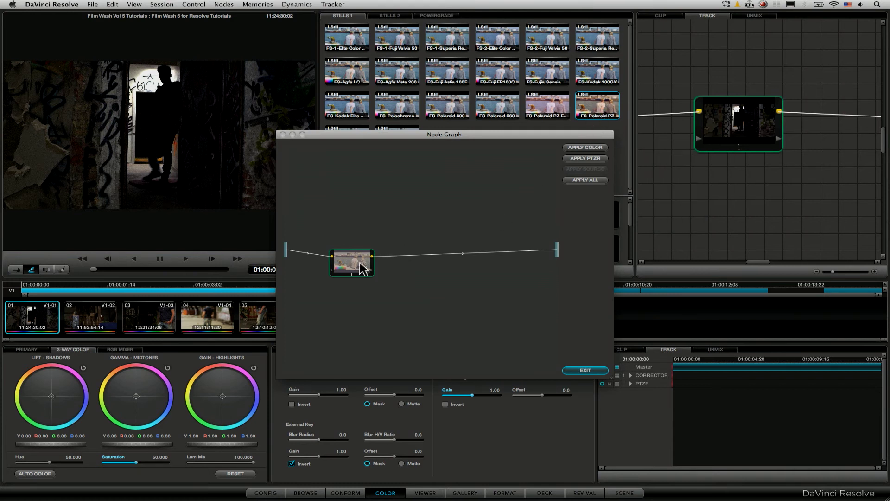
pyautogui.click(585, 147)
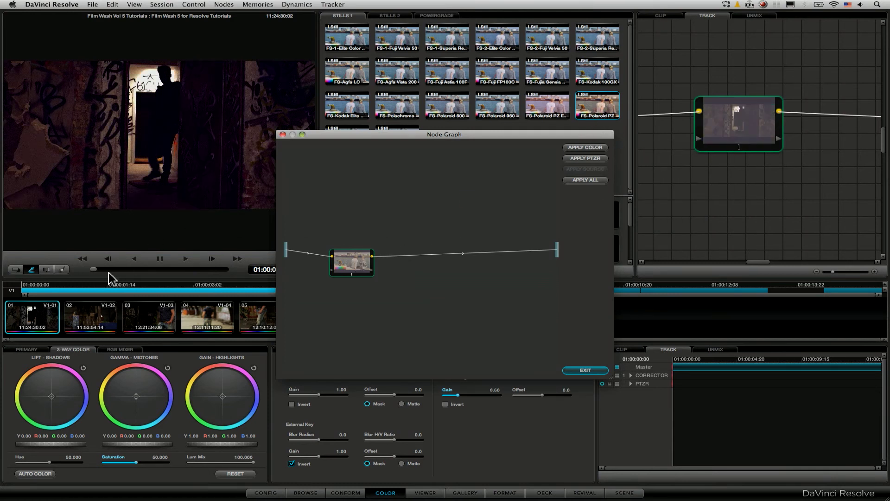
pyautogui.moveTo(110, 273); pyautogui.dragTo(205, 274)
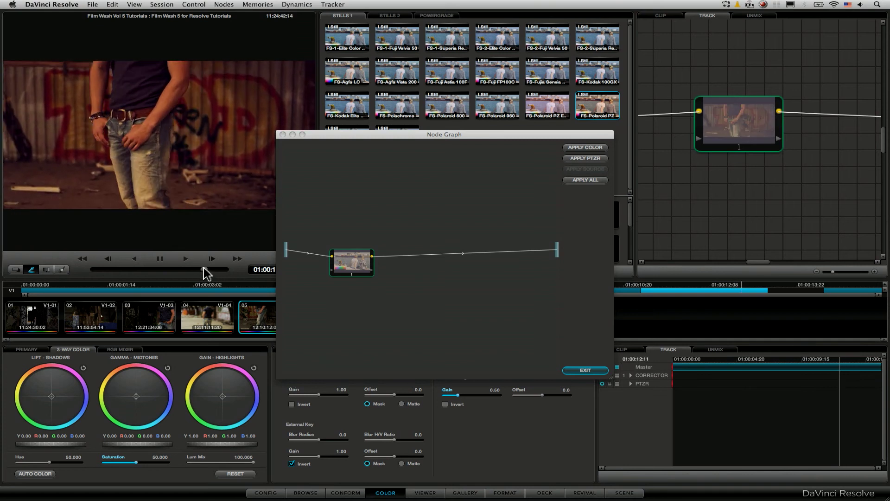
pyautogui.click(590, 371)
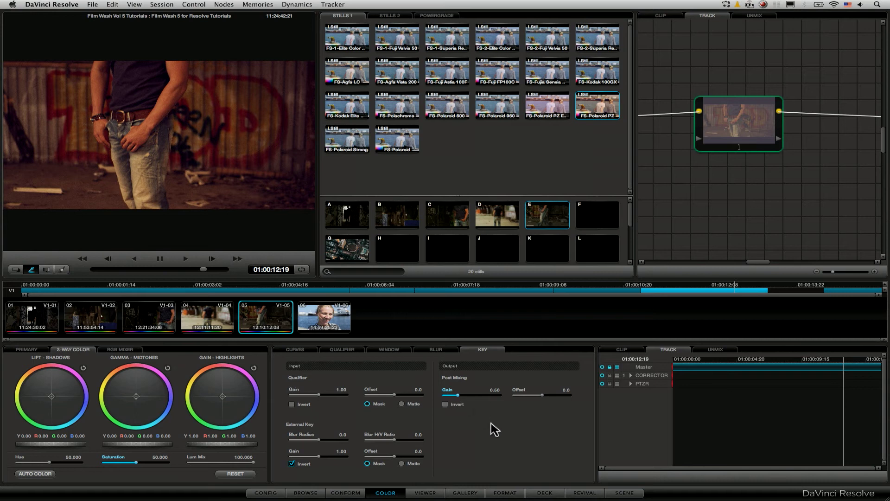
# Display the FS-Fuji FP100C still's node graph
pyautogui.click(517, 169)
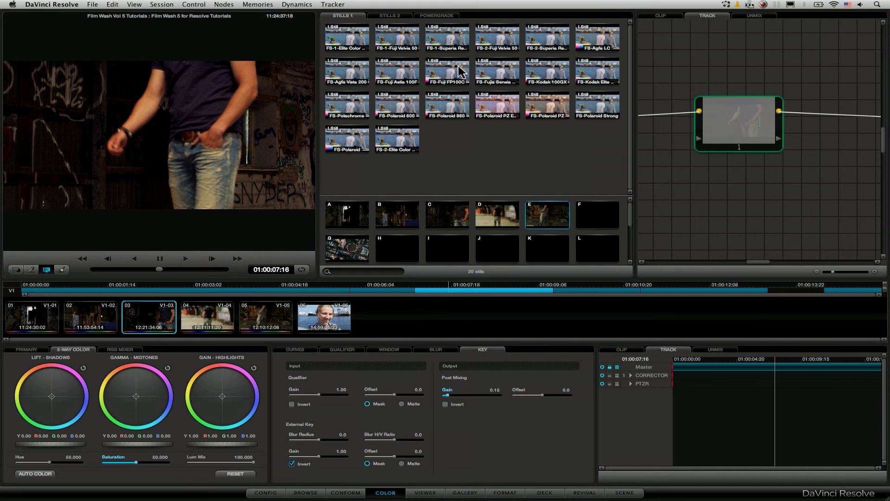
pyautogui.rightClick(458, 66)
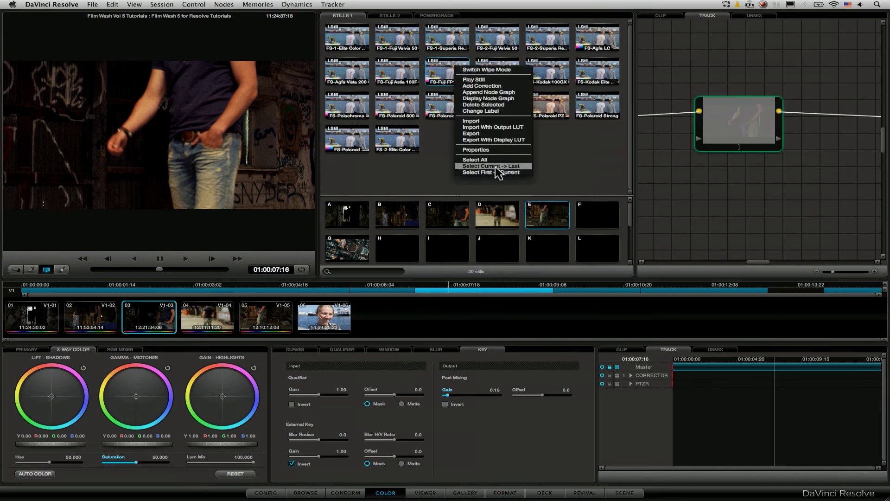
pyautogui.click(521, 95)
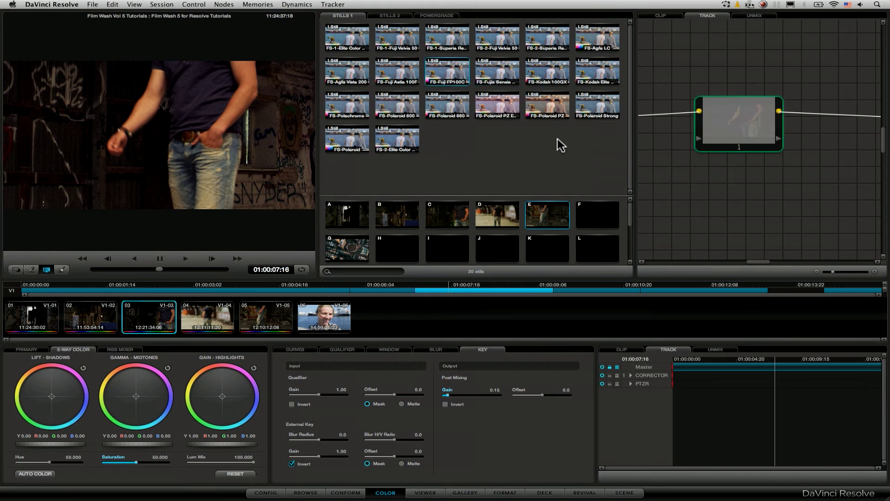
pyautogui.rightClick(460, 67)
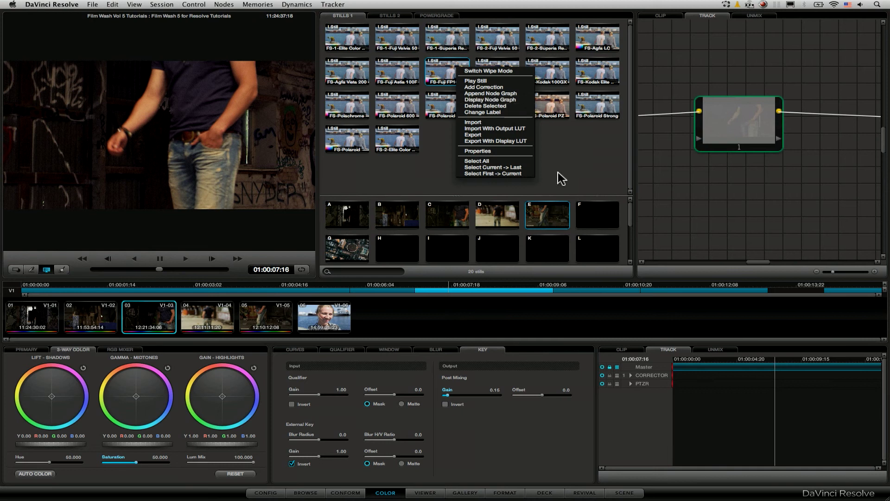
pyautogui.click(562, 183)
pyautogui.rightClick(463, 73)
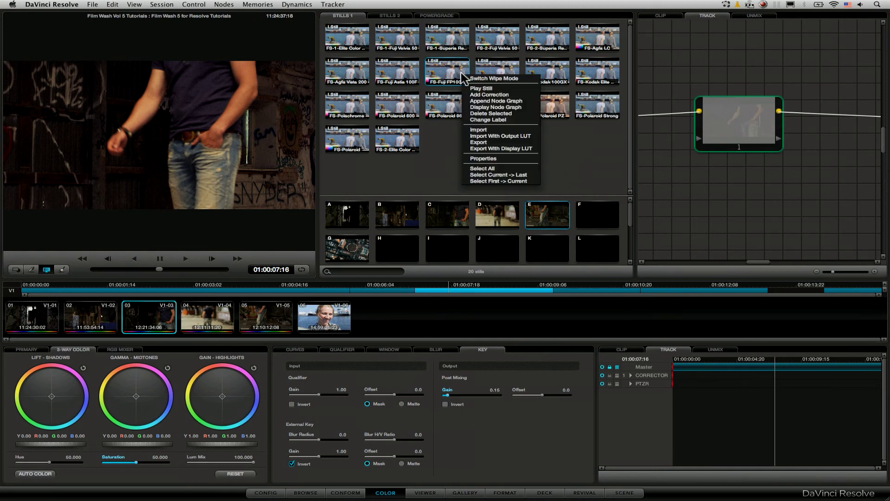
pyautogui.click(533, 108)
# Add a serial corrector and a layer node with a layer mixer to the track graph
pyautogui.moveTo(830, 274); pyautogui.dragTo(824, 271)
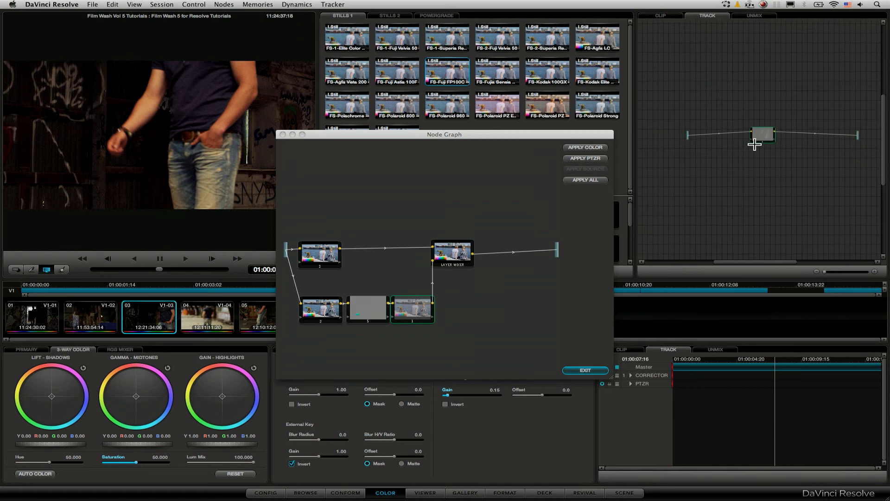
pyautogui.moveTo(761, 134); pyautogui.dragTo(706, 137)
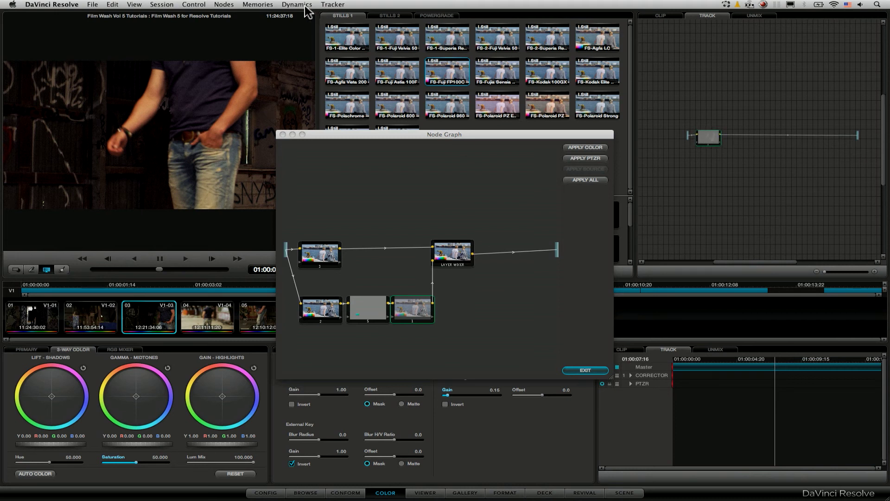
pyautogui.click(172, 4)
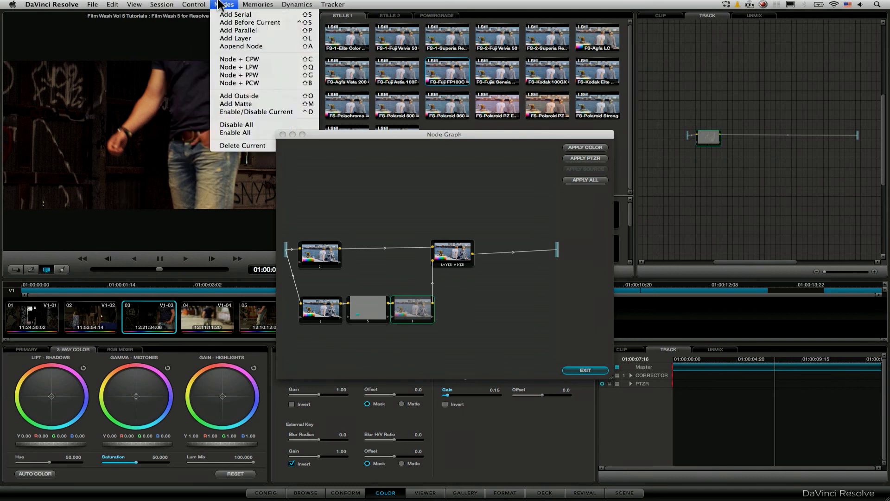
pyautogui.click(224, 15)
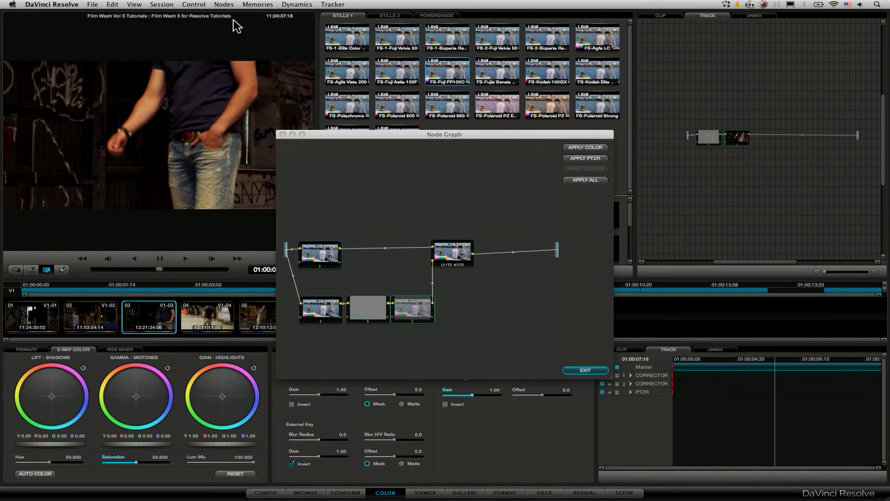
pyautogui.moveTo(319, 259)
pyautogui.mouseDown()
pyautogui.moveTo(368, 255)
pyautogui.moveTo(324, 256)
pyautogui.moveTo(364, 205)
pyautogui.moveTo(327, 256)
pyautogui.mouseUp()
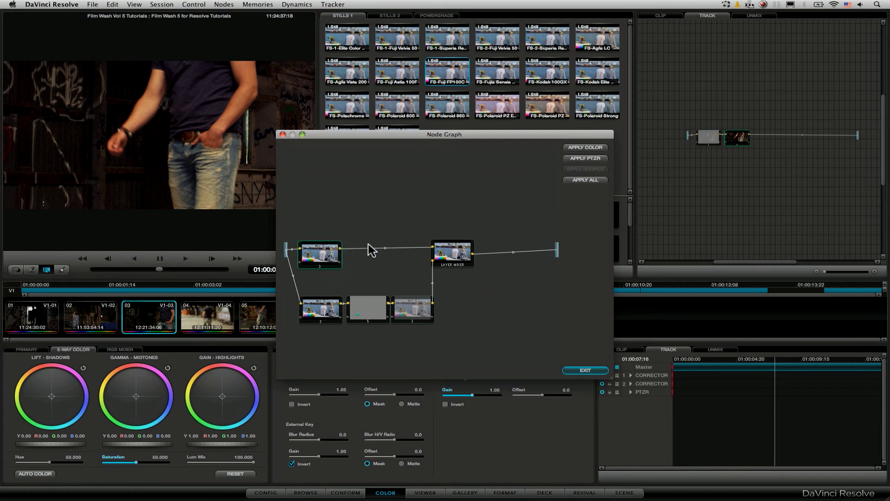
pyautogui.click(223, 5)
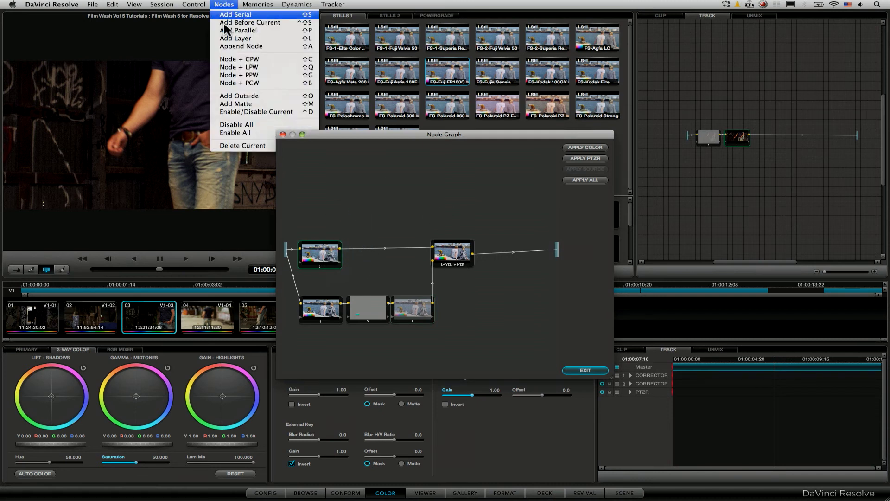
pyautogui.click(250, 41)
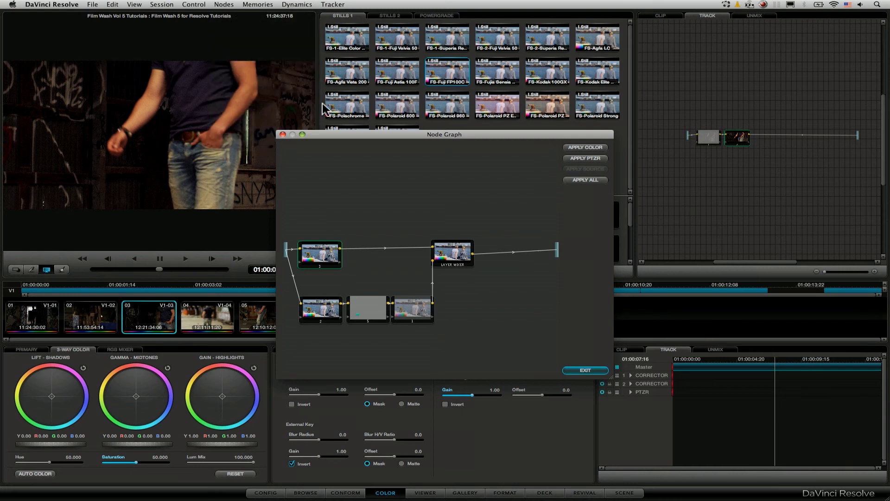
# Arrange the layer mixer and corrector nodes to mirror the still's layout
pyautogui.moveTo(756, 142); pyautogui.dragTo(805, 144)
pyautogui.moveTo(754, 169); pyautogui.dragTo(771, 169)
pyautogui.moveTo(813, 139); pyautogui.dragTo(807, 134)
pyautogui.moveTo(770, 170); pyautogui.dragTo(795, 171)
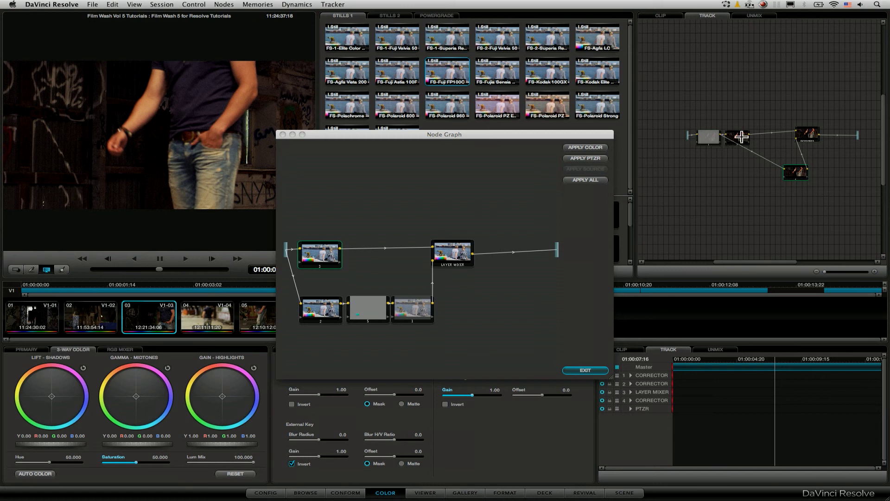
pyautogui.moveTo(741, 136); pyautogui.dragTo(762, 135)
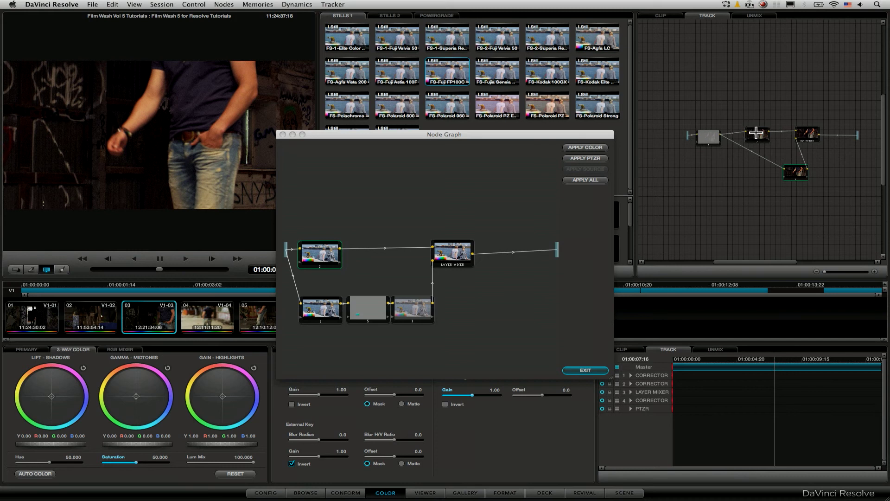
pyautogui.moveTo(798, 172); pyautogui.dragTo(806, 177)
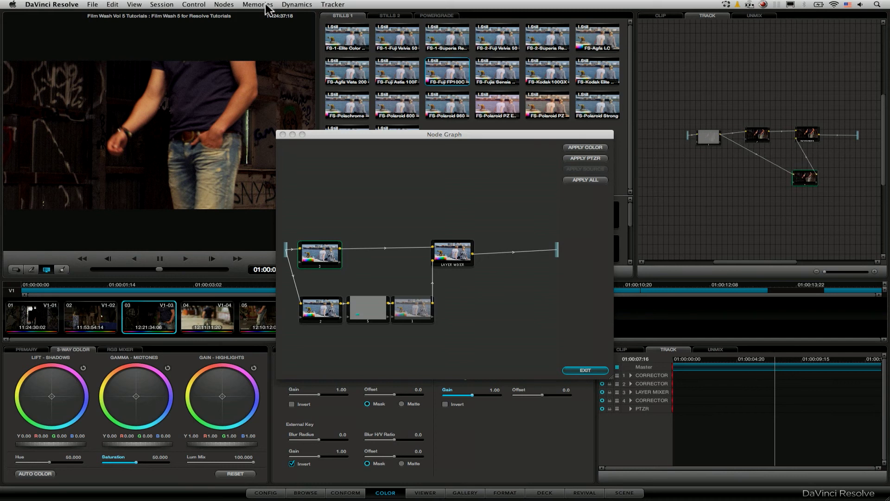
# Add two more corrector nodes and line them up in the lower row feeding the mixer
pyautogui.click(224, 4)
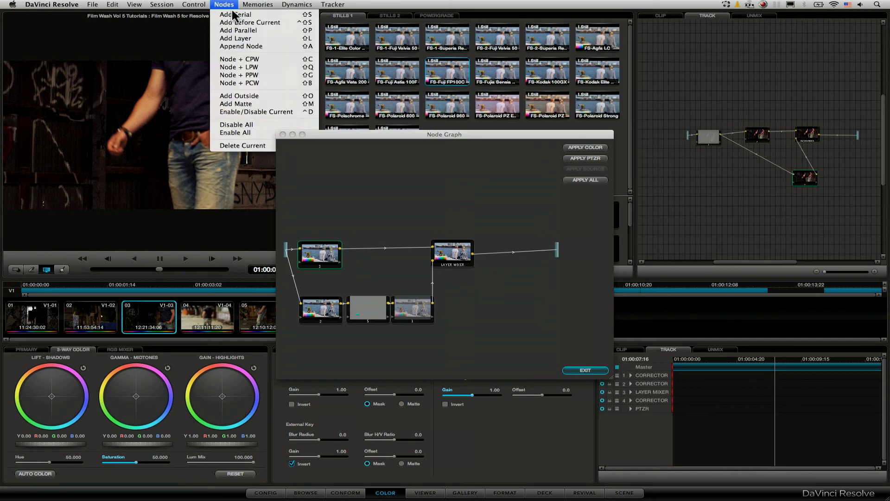
pyautogui.click(254, 23)
pyautogui.moveTo(793, 211); pyautogui.dragTo(749, 177)
pyautogui.click(258, 5)
pyautogui.moveTo(224, 5)
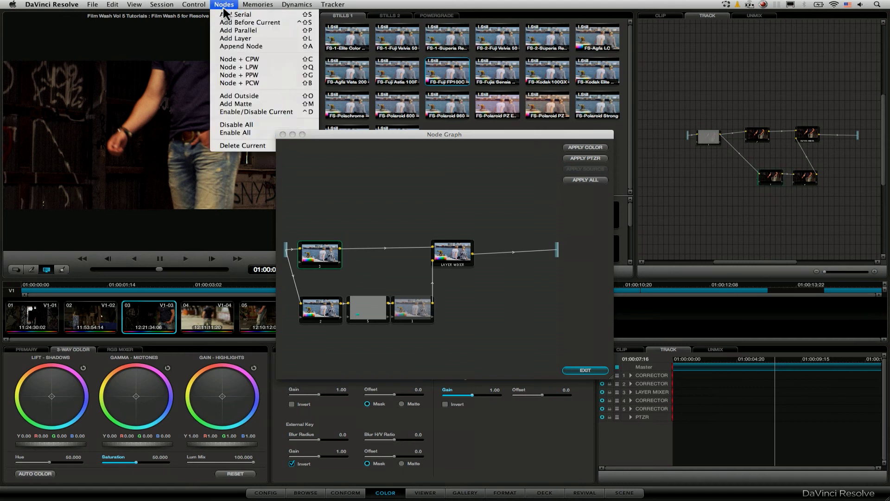
pyautogui.click(246, 23)
pyautogui.moveTo(775, 192); pyautogui.dragTo(742, 164)
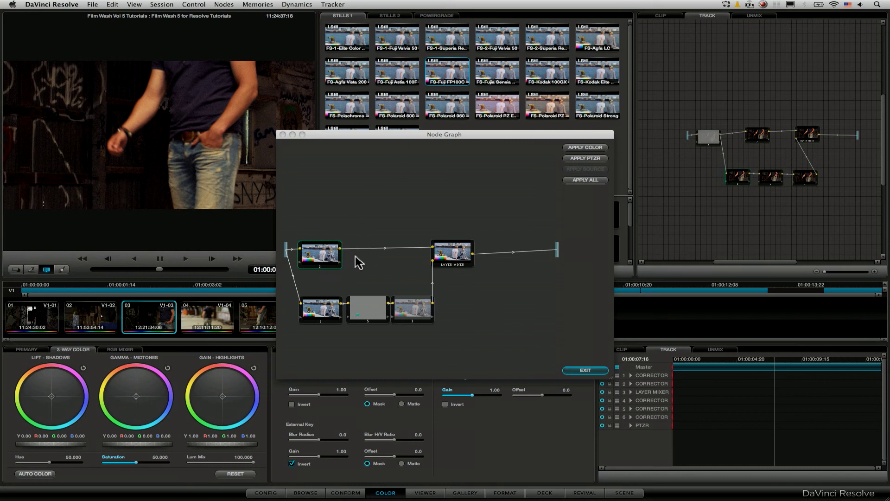
# Copy each stored-grade node, including the layer mixer, onto its matching track node
pyautogui.moveTo(323, 259); pyautogui.dragTo(763, 131)
pyautogui.moveTo(468, 253); pyautogui.dragTo(807, 134)
pyautogui.moveTo(320, 308); pyautogui.dragTo(738, 182)
pyautogui.moveTo(368, 308); pyautogui.dragTo(774, 182)
pyautogui.moveTo(417, 308); pyautogui.dragTo(796, 179)
pyautogui.click(661, 186)
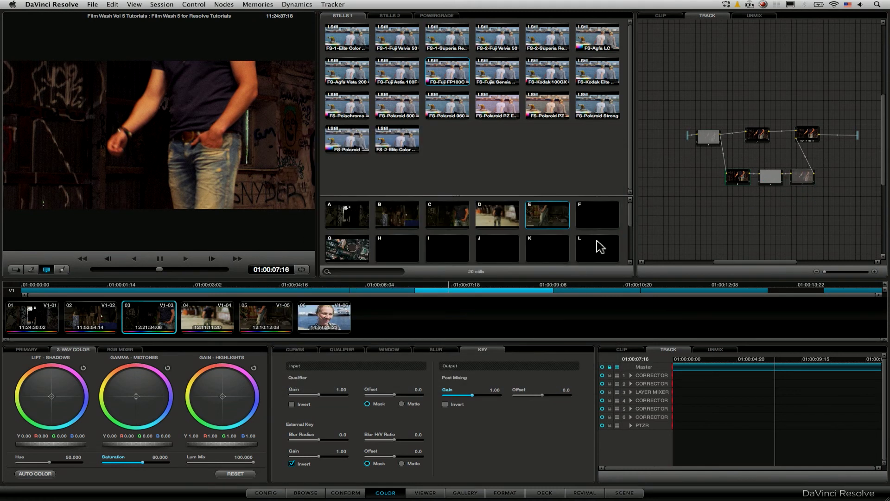
# Lower the lower-right node's Post Mixing Gain, then delete that corrector node
pyautogui.click(799, 184)
pyautogui.moveTo(457, 397); pyautogui.dragTo(411, 404)
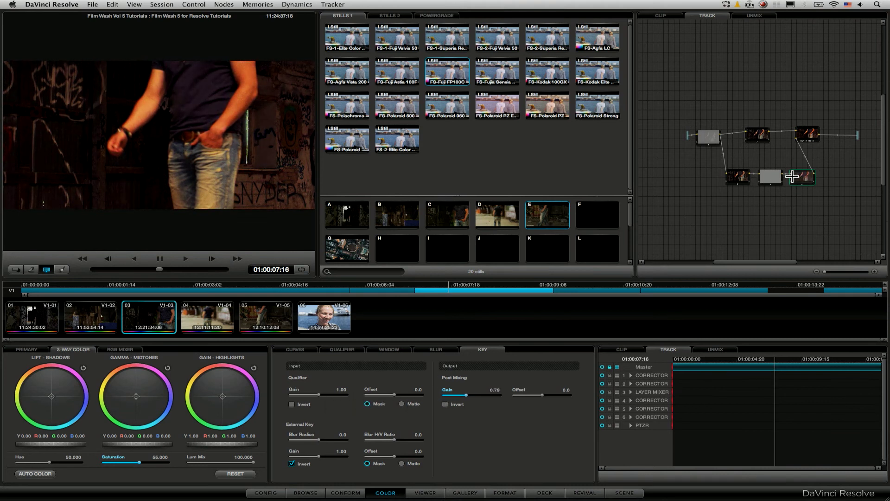
pyautogui.press('Delete')
pyautogui.press('Delete')
pyautogui.press('Delete')
pyautogui.press('Delete')
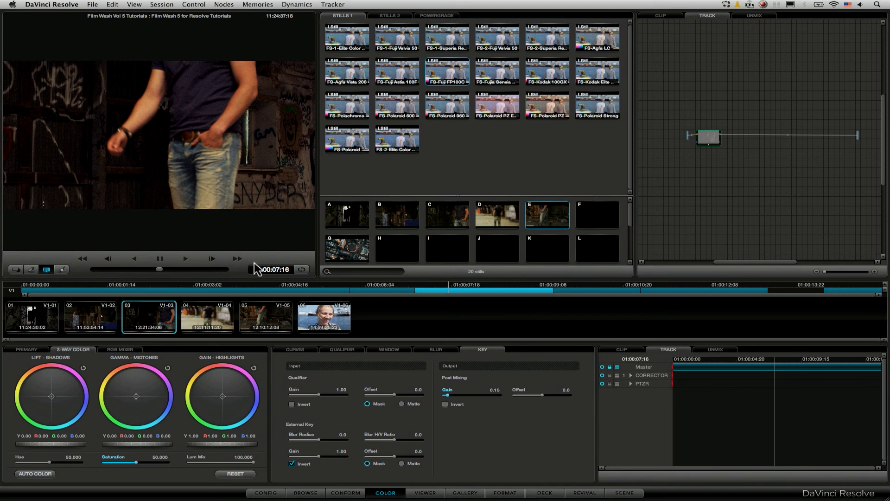
# Move the playhead into clip 05 and show the stored PowerGrades album
pyautogui.moveTo(191, 268); pyautogui.dragTo(202, 268)
pyautogui.click(398, 15)
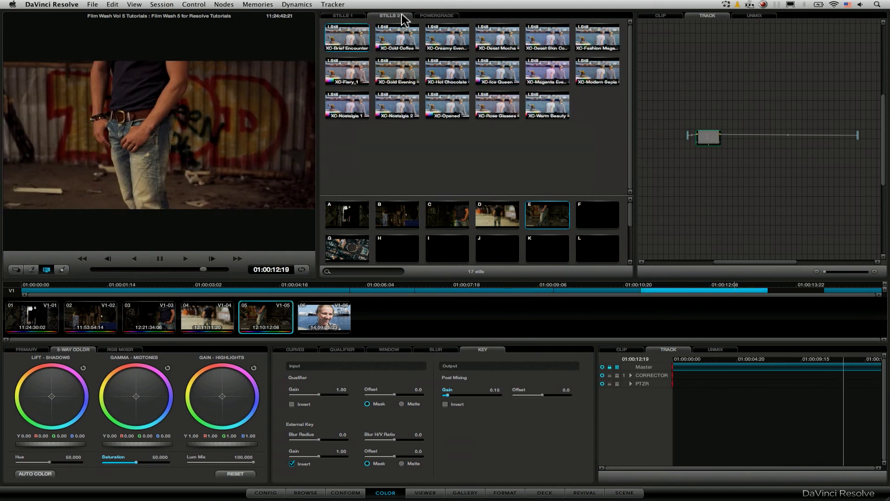
pyautogui.click(435, 16)
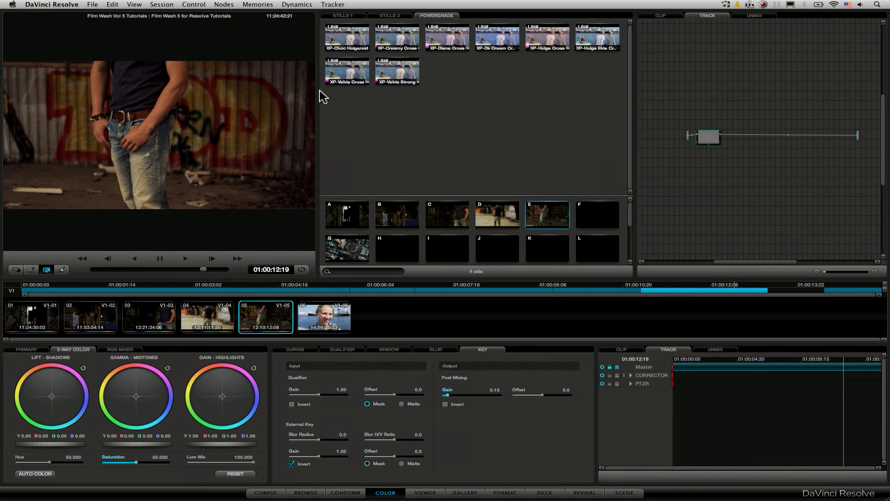
# Add a second corrector node to the track and bring up the XP-Velvia Cross grade's options
pyautogui.rightClick(749, 140)
pyautogui.moveTo(807, 149)
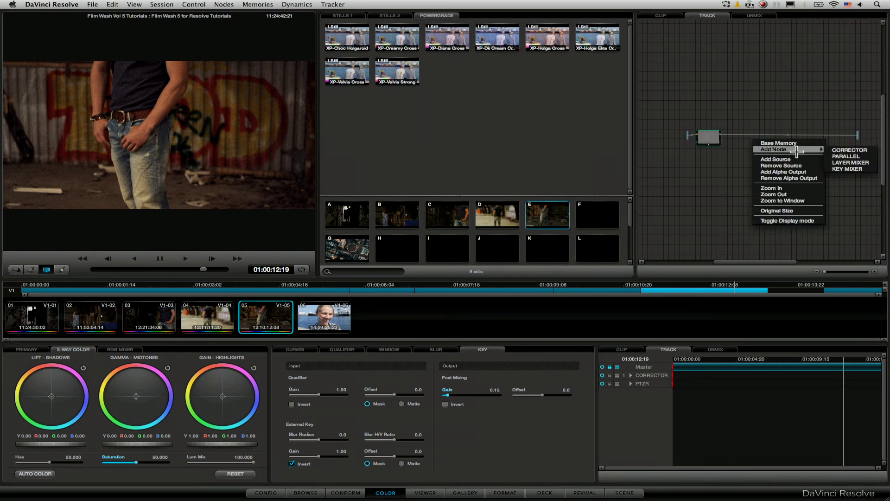
pyautogui.click(856, 150)
pyautogui.rightClick(351, 73)
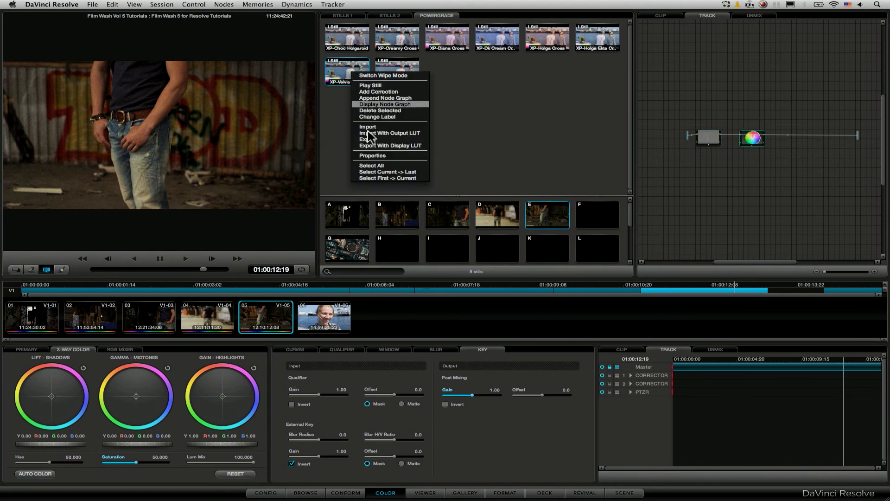
# Copy the XP-Velvia Cross grade onto track node 2 and lower its Post Mixing Gain to 0.45
pyautogui.click(384, 104)
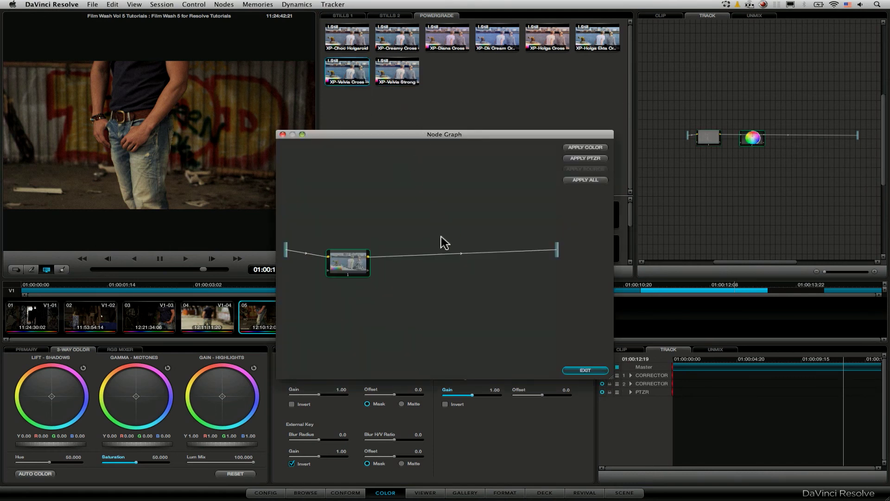
pyautogui.moveTo(354, 263); pyautogui.dragTo(752, 140)
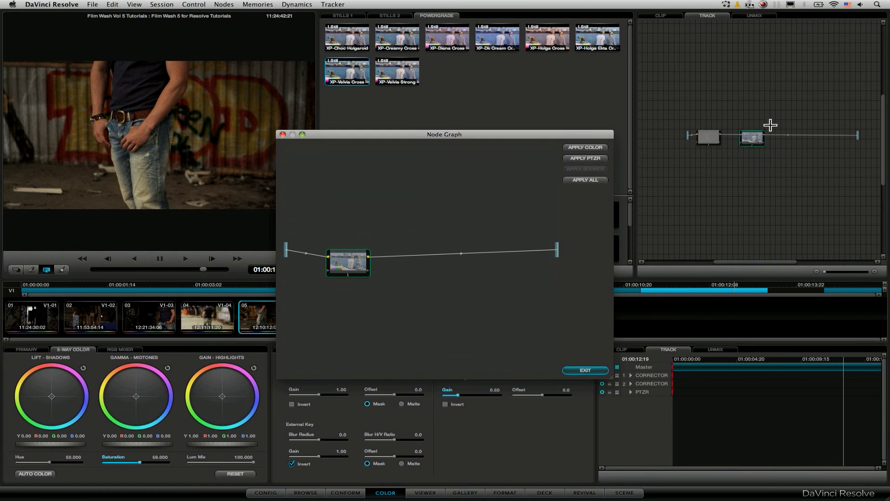
pyautogui.click(597, 370)
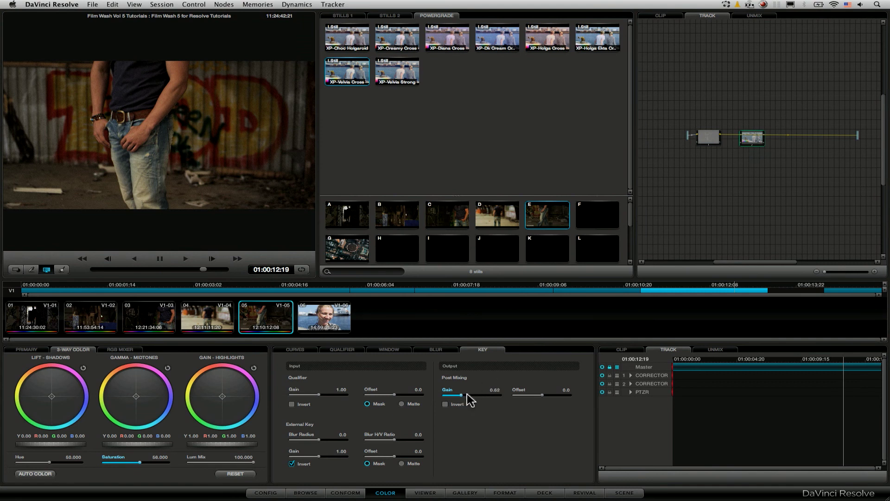
pyautogui.moveTo(457, 395); pyautogui.dragTo(430, 391)
# Scrub the timeline to compare clips and add a third serial corrector after node 2
pyautogui.moveTo(177, 269); pyautogui.dragTo(202, 280)
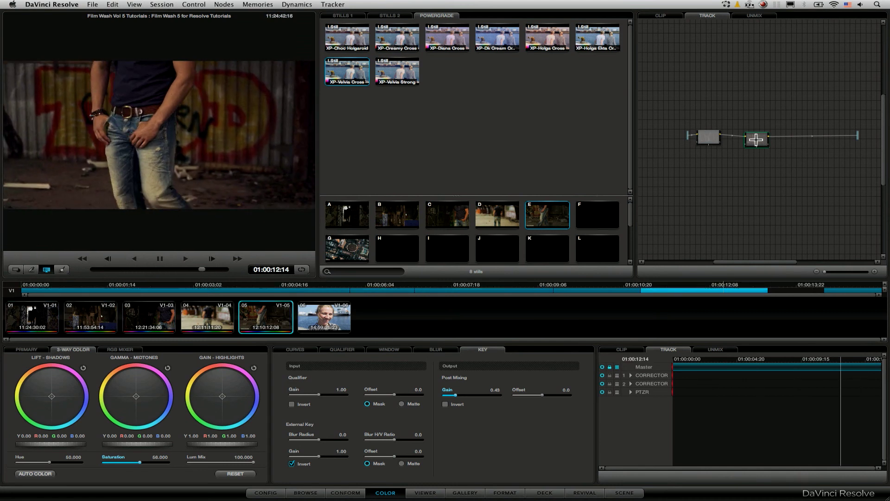
pyautogui.moveTo(755, 137); pyautogui.dragTo(779, 140)
pyautogui.hotkey('alt', 's')
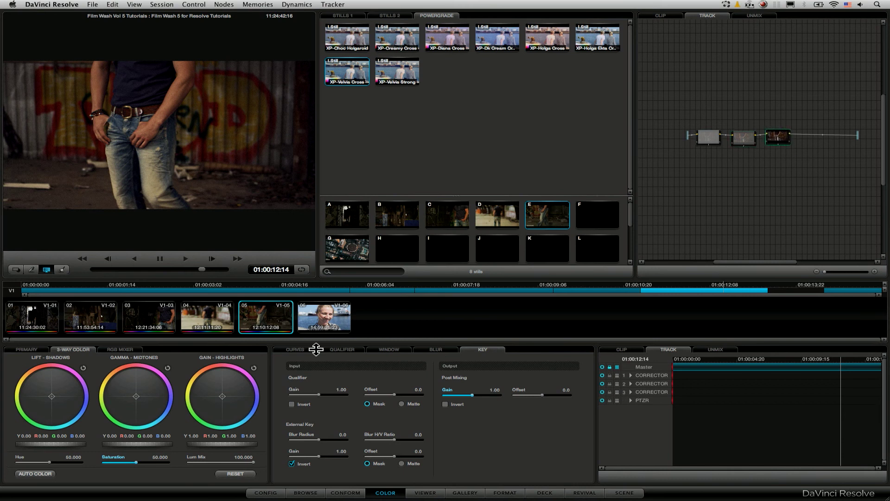
# Give corrector 3 a large, wide, soft circular window and pull its luminance curve down
pyautogui.click(334, 350)
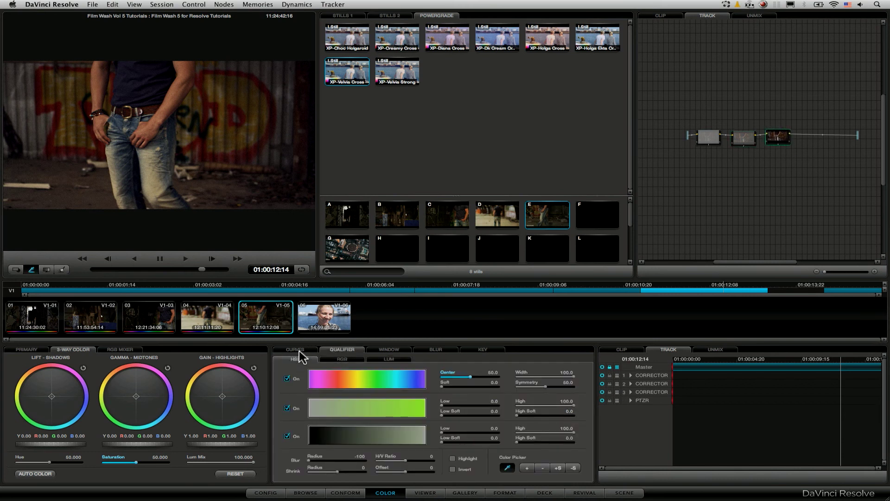
pyautogui.click(380, 351)
pyautogui.click(336, 389)
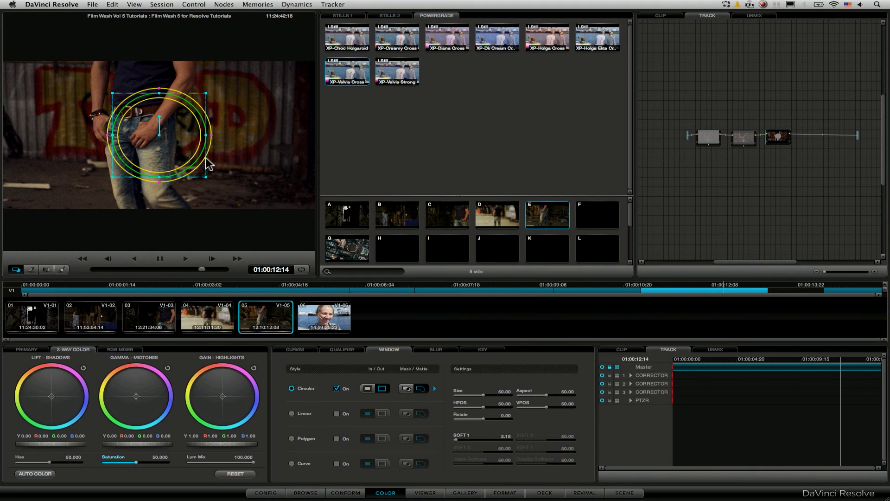
pyautogui.moveTo(206, 135); pyautogui.dragTo(290, 135)
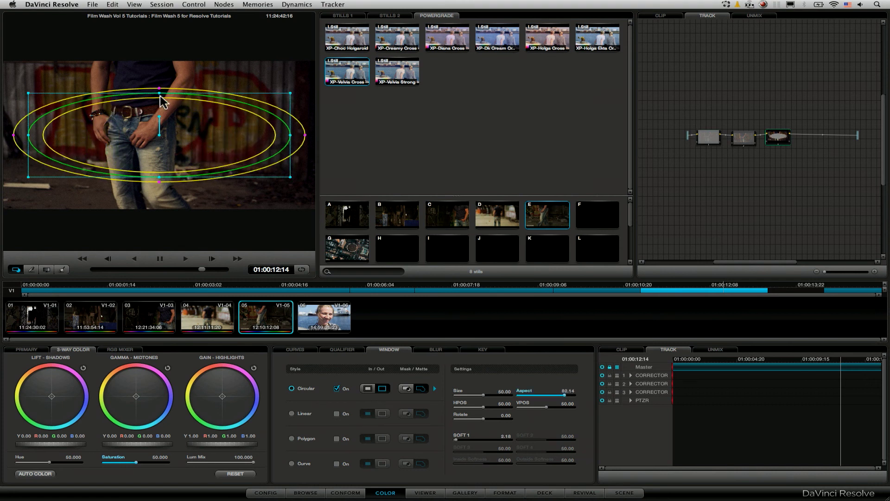
pyautogui.moveTo(159, 93); pyautogui.dragTo(159, 68)
pyautogui.moveTo(28, 135); pyautogui.dragTo(8, 135)
pyautogui.moveTo(455, 440); pyautogui.dragTo(471, 447)
pyautogui.moveTo(488, 395); pyautogui.dragTo(523, 398)
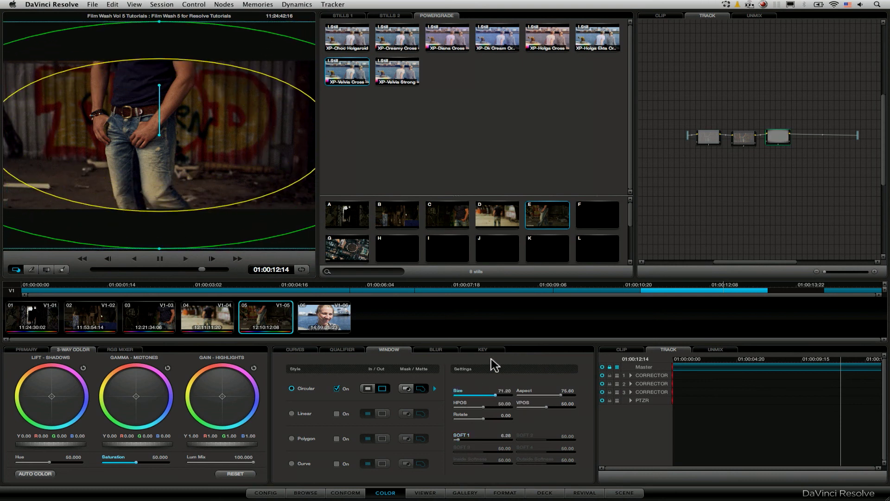
pyautogui.click(297, 350)
pyautogui.moveTo(305, 412)
pyautogui.mouseDown()
pyautogui.moveTo(317, 424)
pyautogui.moveTo(312, 438)
pyautogui.moveTo(314, 426)
pyautogui.mouseUp()
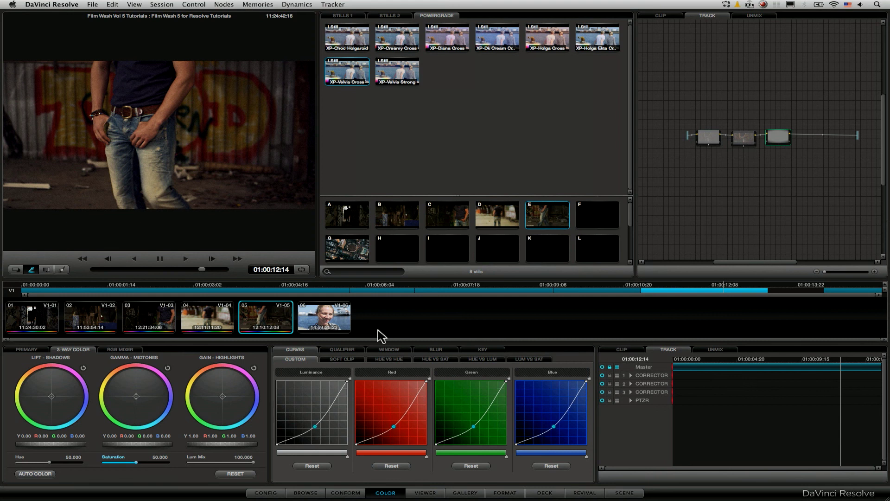
# Shrink the vignette window to Size 63.40, hide the viewer overlay, and scrub the clips to review
pyautogui.click(385, 349)
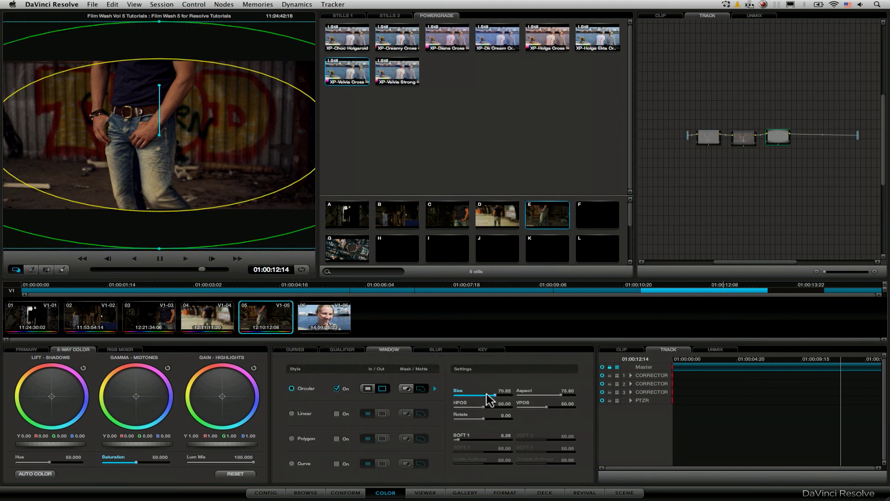
pyautogui.moveTo(484, 399); pyautogui.dragTo(480, 398)
pyautogui.click(16, 269)
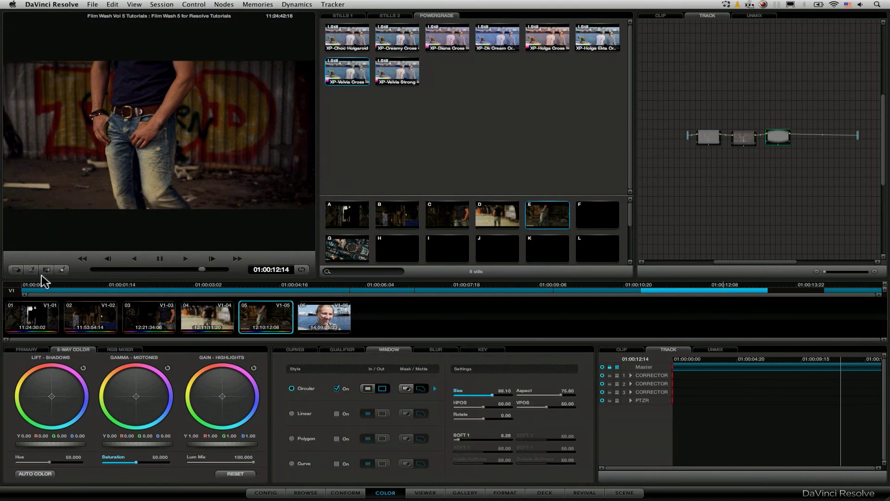
pyautogui.moveTo(489, 397); pyautogui.dragTo(485, 399)
pyautogui.moveTo(115, 270); pyautogui.dragTo(166, 276)
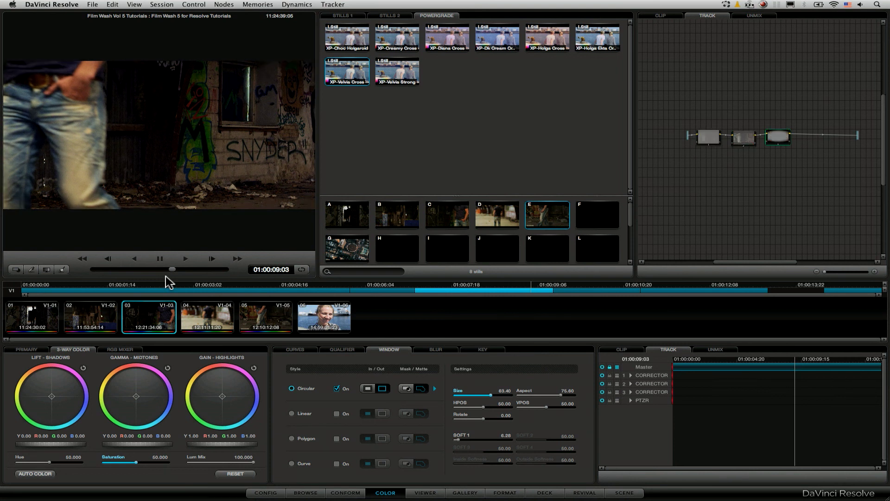
pyautogui.moveTo(171, 272); pyautogui.dragTo(203, 267)
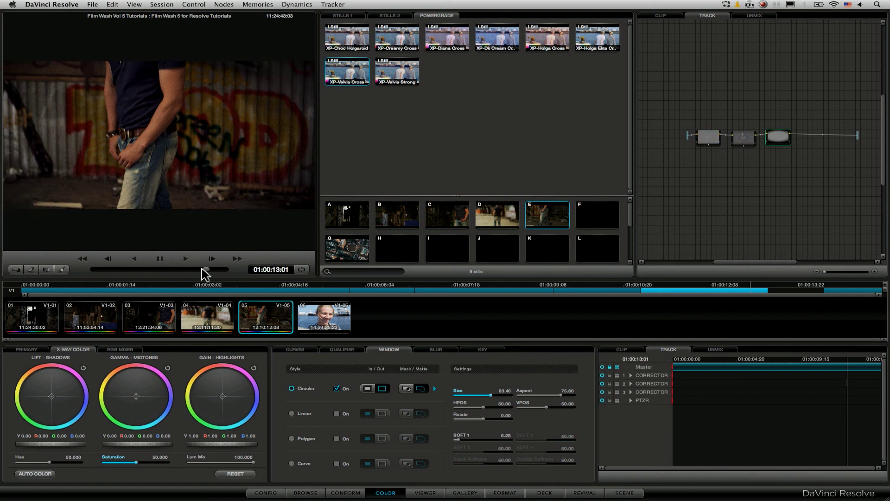